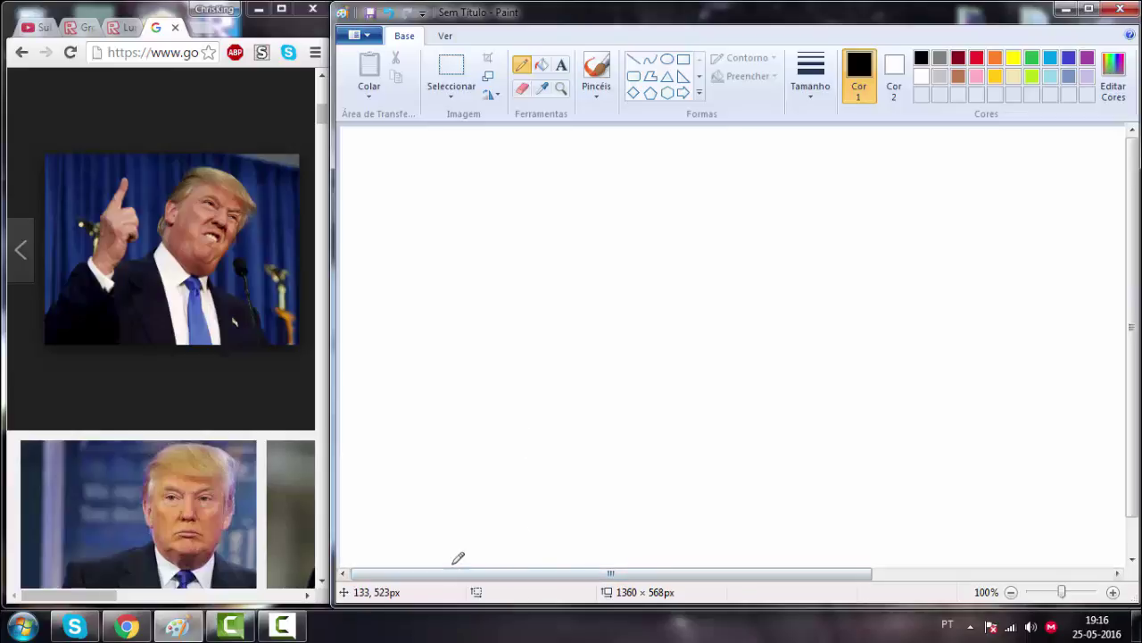
Outline the raised sleeve and cuff, the hand with pointing finger, the head, neck and both shoulders with the black Pencil
mouse_move(428, 564)
left_mouse_down()
mouse_move(559, 378)
mouse_move(591, 410)
mouse_move(629, 420)
mouse_move(574, 373)
mouse_move(637, 430)
mouse_move(625, 417)
mouse_move(556, 566)
left_mouse_up()
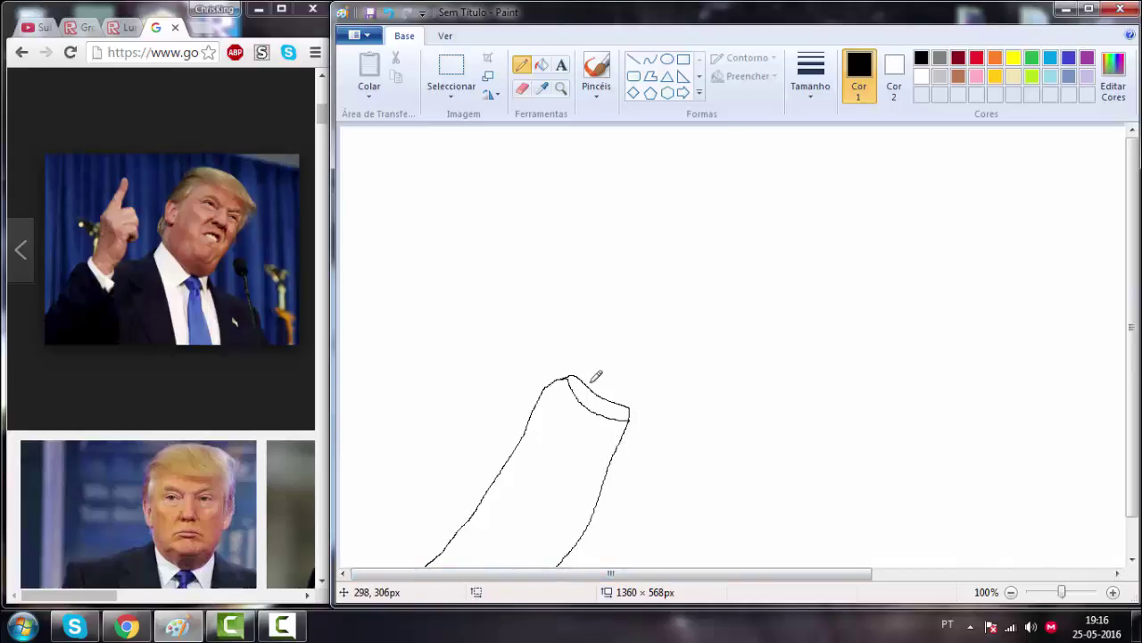
mouse_move(585, 379)
left_mouse_down()
mouse_move(599, 311)
mouse_move(654, 249)
mouse_move(623, 312)
mouse_move(632, 301)
mouse_move(637, 318)
mouse_move(655, 312)
mouse_move(642, 327)
mouse_move(665, 338)
mouse_move(652, 338)
mouse_move(634, 398)
left_mouse_up()
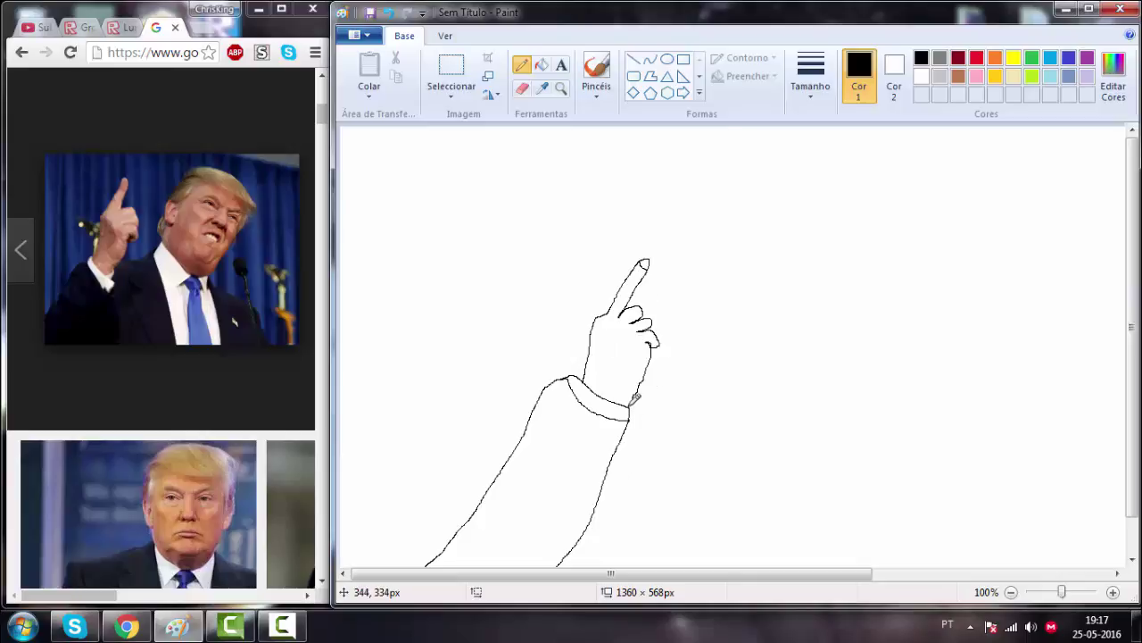
left_click_drag(632, 407, 694, 378)
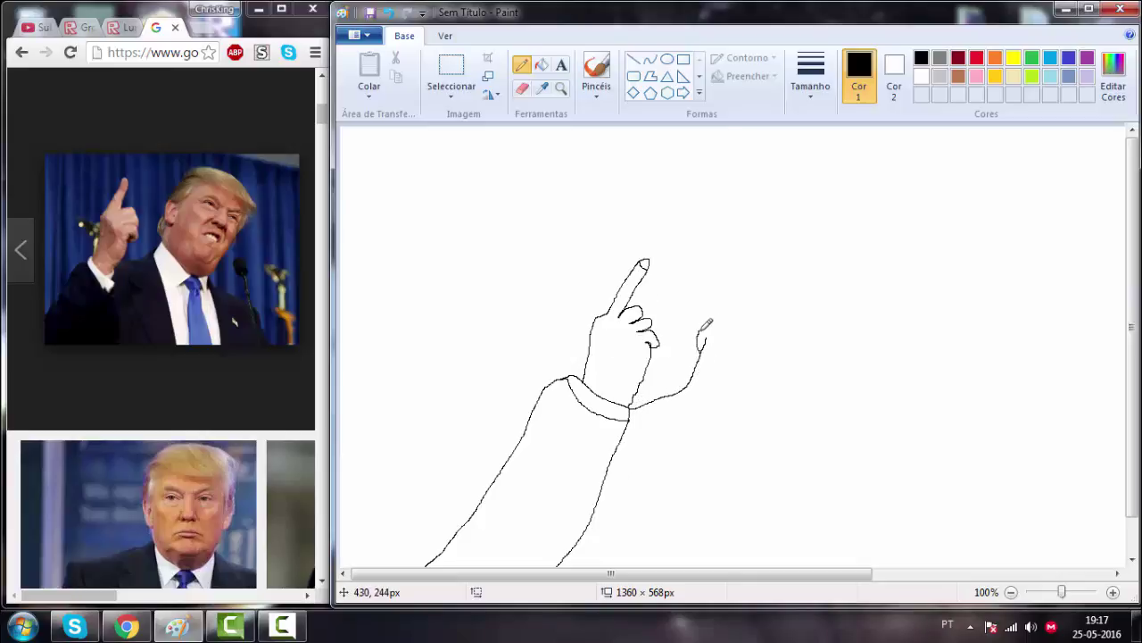
mouse_move(716, 293)
left_mouse_down()
mouse_move(759, 242)
mouse_move(808, 244)
mouse_move(862, 290)
mouse_move(877, 323)
left_mouse_up()
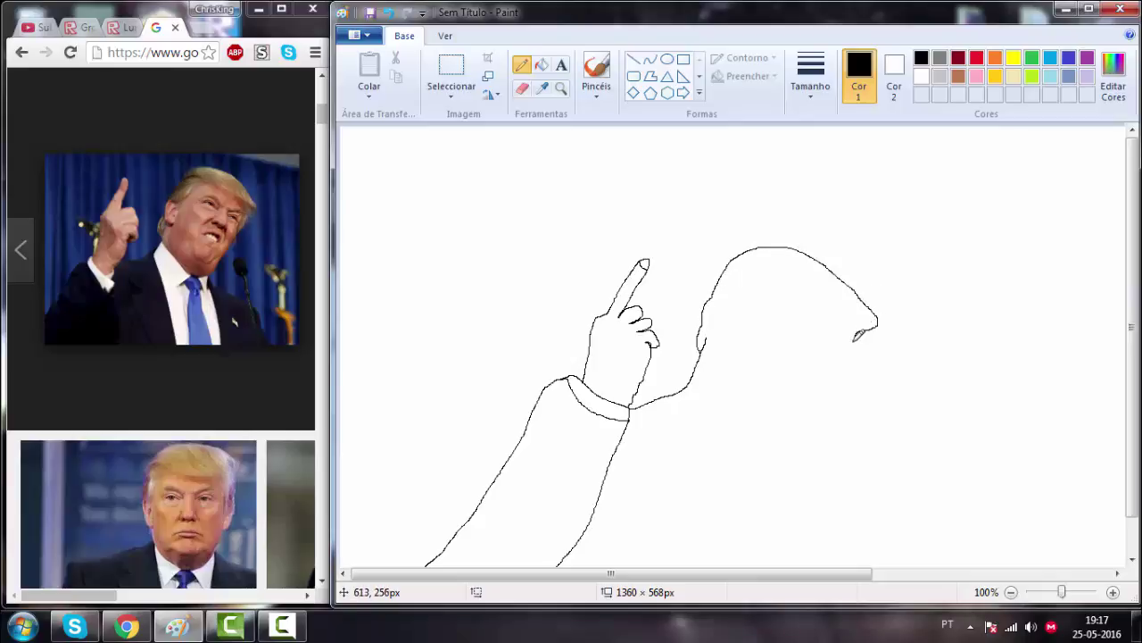
mouse_move(834, 378)
left_mouse_down()
mouse_move(803, 423)
mouse_move(843, 437)
mouse_move(881, 478)
mouse_move(899, 575)
left_mouse_up()
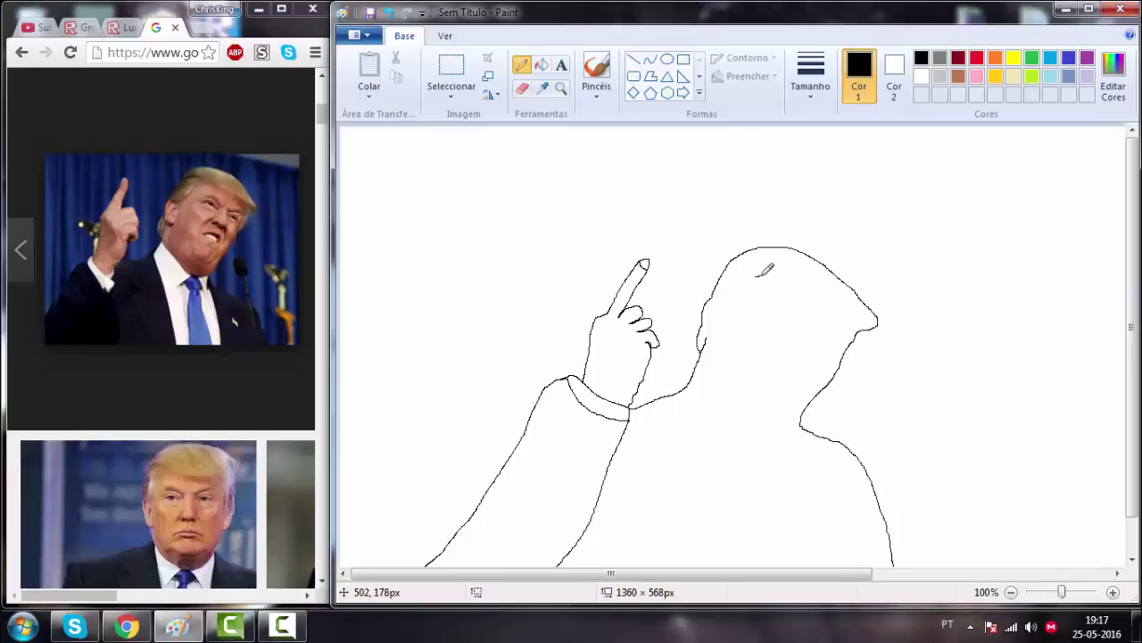
Draw the ear, hairline, eyes and eyebrows, nose with nostrils and a toothy grimacing mouth inside the head outline
mouse_move(758, 275)
left_mouse_down()
mouse_move(758, 275)
mouse_move(785, 292)
mouse_move(760, 274)
left_mouse_up()
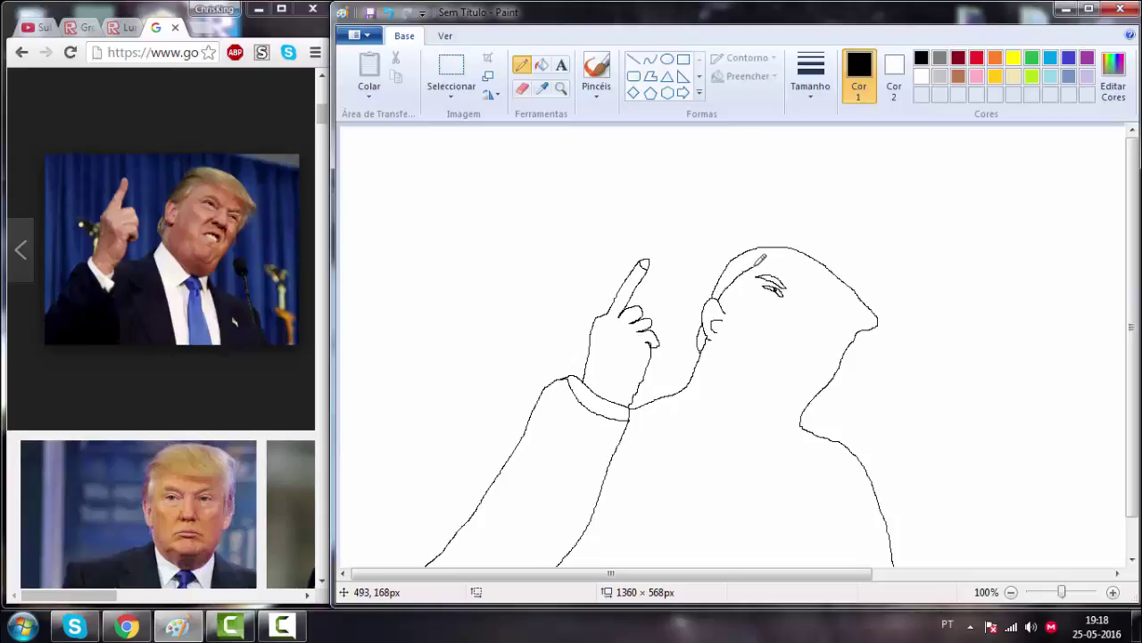
mouse_move(759, 260)
left_mouse_down()
mouse_move(788, 264)
mouse_move(831, 297)
mouse_move(855, 336)
mouse_move(824, 315)
mouse_move(853, 338)
left_mouse_up()
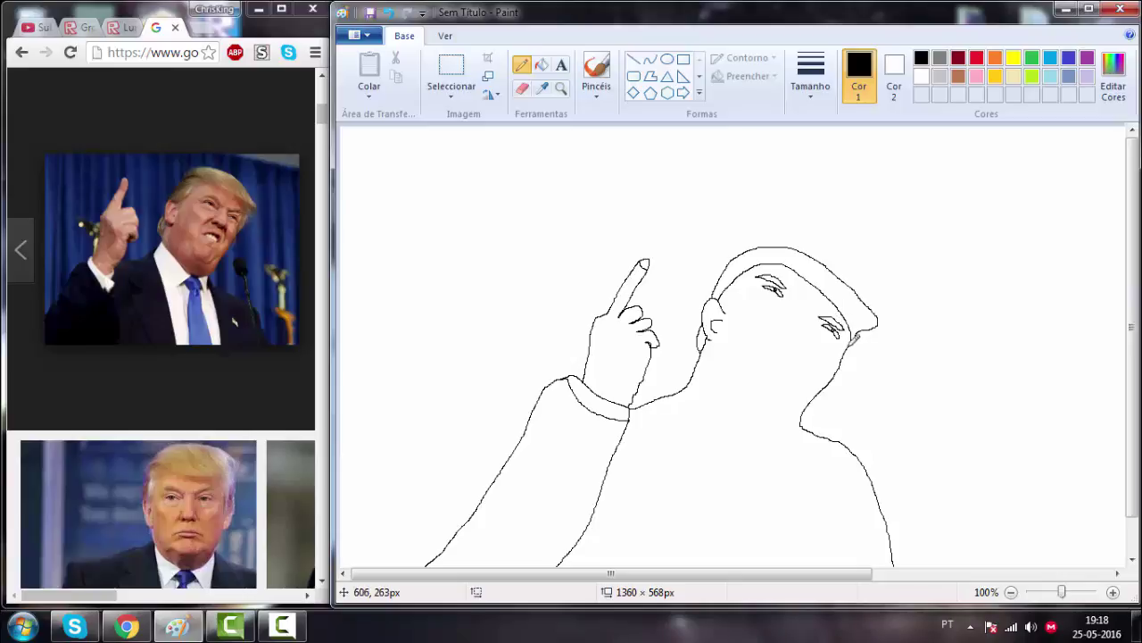
mouse_move(786, 291)
left_mouse_down()
mouse_move(773, 335)
mouse_move(783, 354)
mouse_move(804, 347)
mouse_move(799, 299)
left_mouse_up()
mouse_move(775, 349)
left_mouse_down()
mouse_move(761, 371)
mouse_move(793, 375)
mouse_move(799, 397)
mouse_move(765, 373)
mouse_move(791, 384)
left_mouse_up()
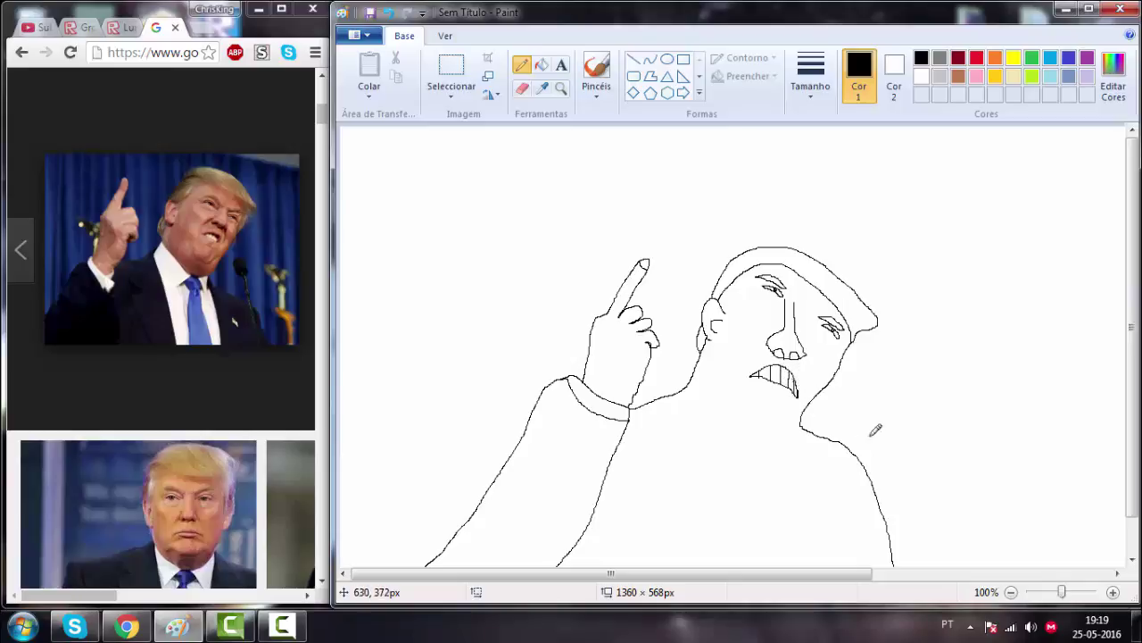
Draw the chin line, the collar, tie and jacket lapels down the chest, and a small bow-shaped pin on the jacket
mouse_move(696, 376)
left_mouse_down()
mouse_move(720, 437)
mouse_move(752, 449)
mouse_move(803, 425)
left_mouse_up()
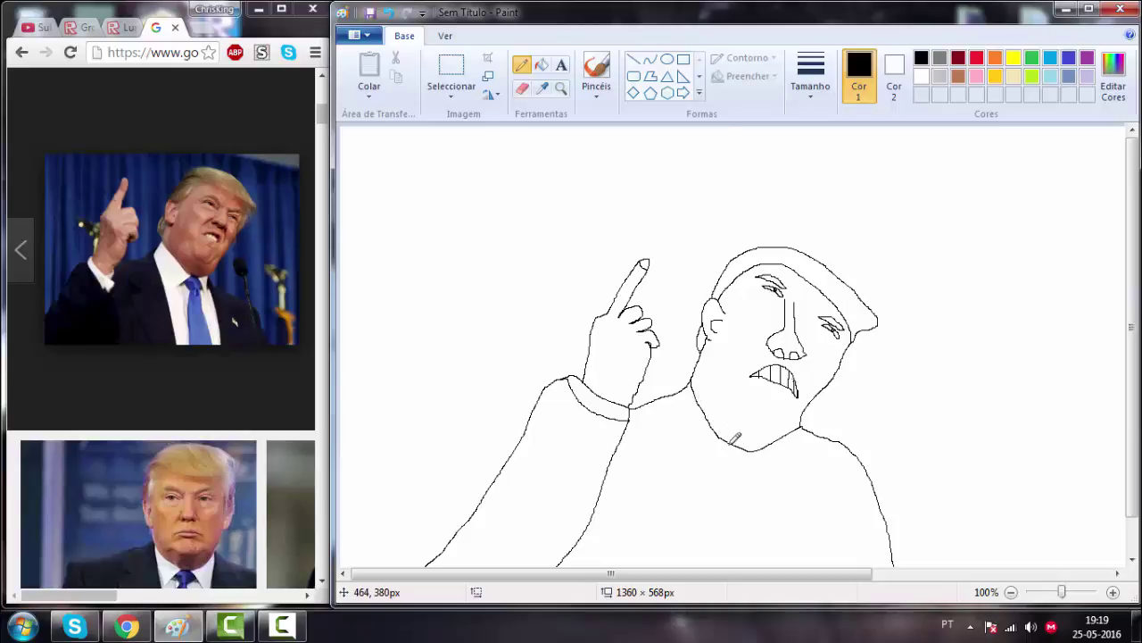
mouse_move(730, 444)
left_mouse_down()
mouse_move(748, 460)
mouse_move(736, 562)
left_mouse_up()
left_click_drag(755, 459, 747, 569)
mouse_move(675, 390)
left_mouse_down()
mouse_move(719, 486)
mouse_move(710, 576)
left_mouse_up()
left_click_drag(797, 429, 764, 591)
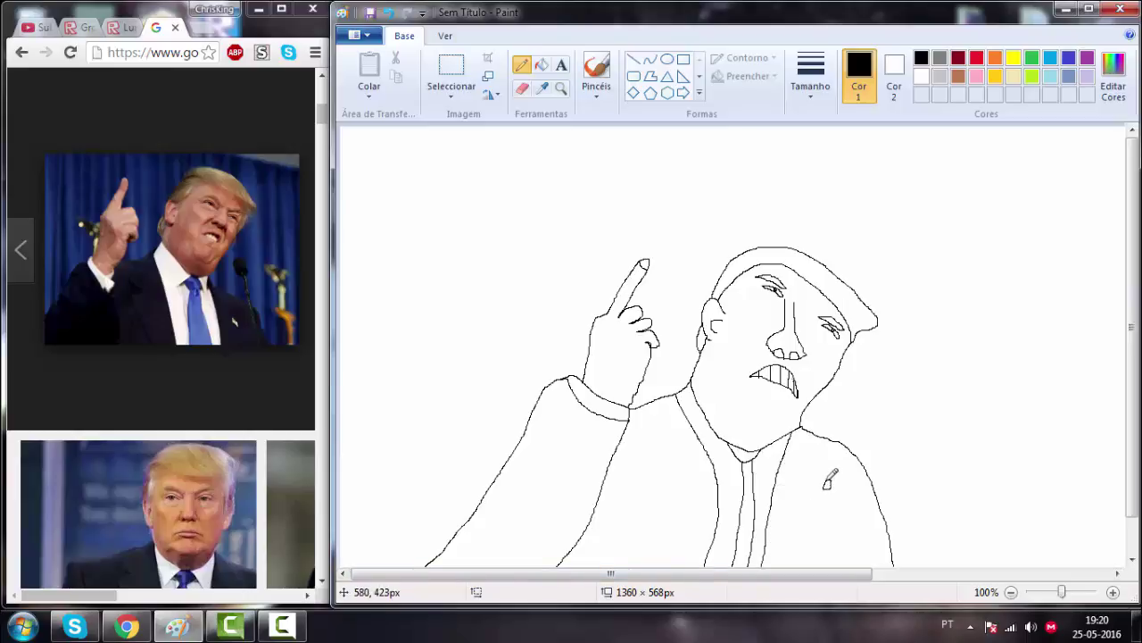
mouse_move(825, 487)
left_mouse_down()
mouse_move(842, 476)
mouse_move(846, 489)
left_mouse_up()
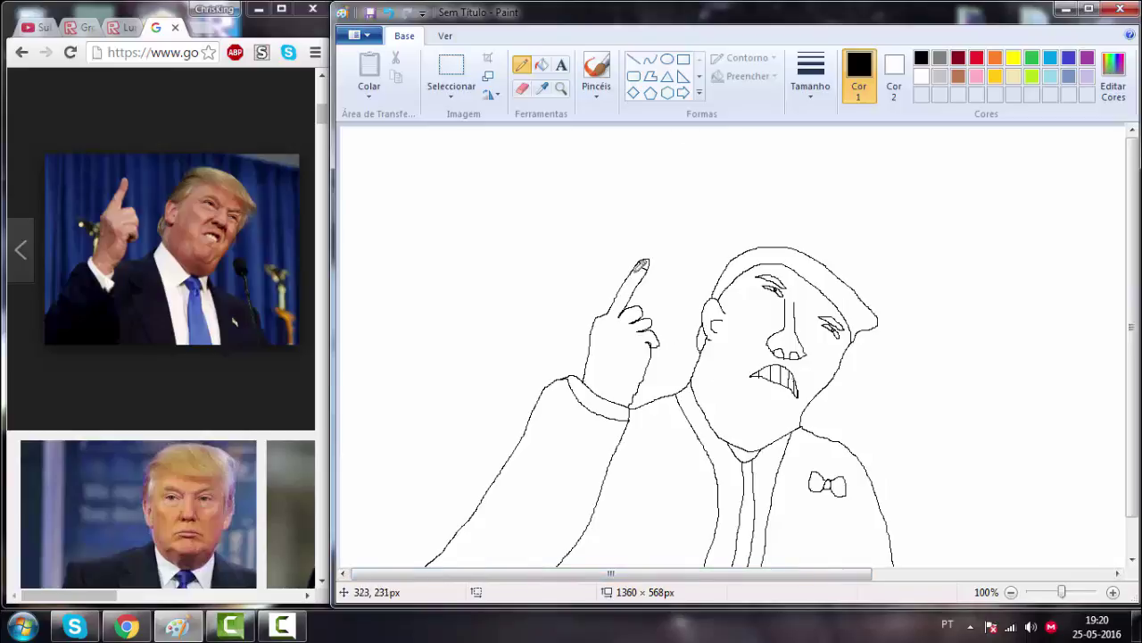
Mix a light peach skin tone as a custom color and fill the hand and the face with it
left_click(1113, 82)
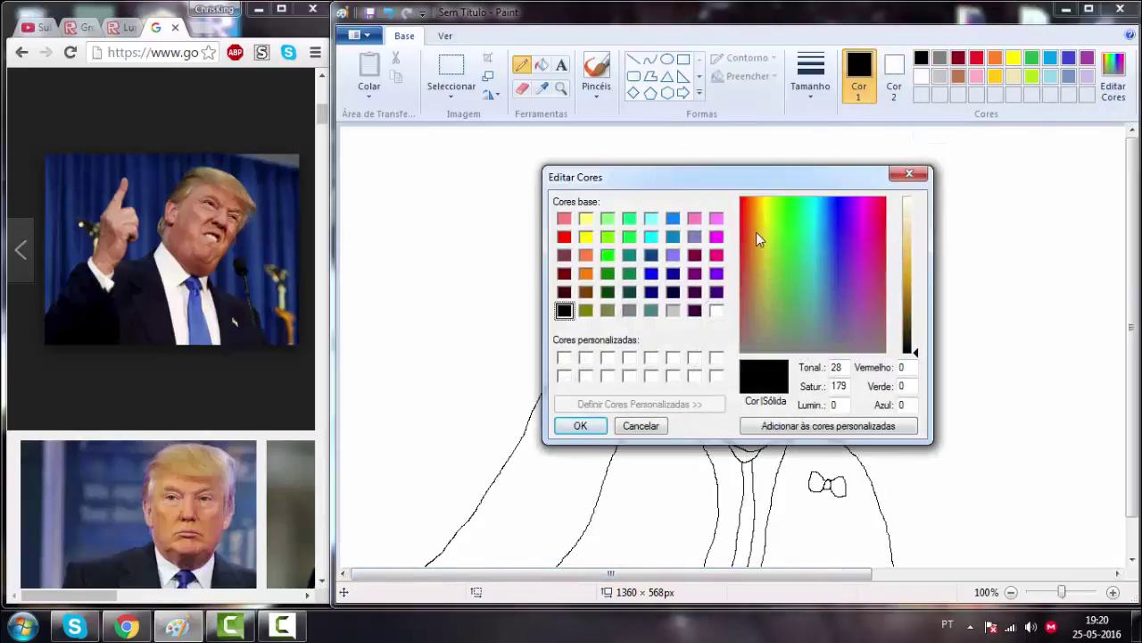
left_click_drag(756, 236, 754, 204)
left_click_drag(914, 336, 914, 230)
left_click(580, 426)
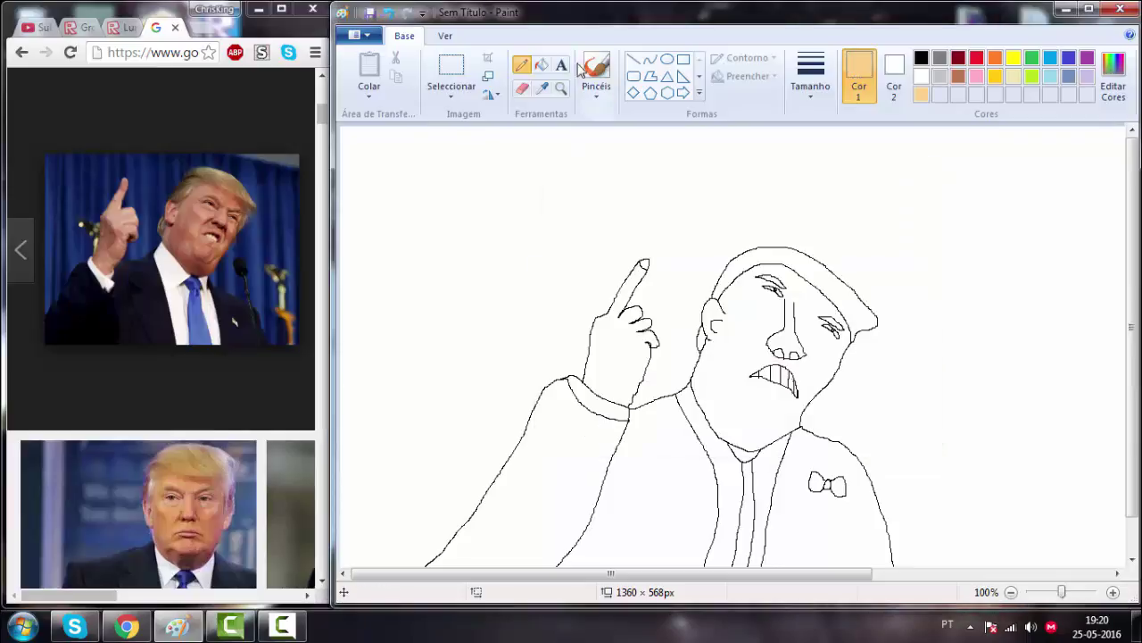
left_click(541, 64)
left_click(630, 348)
left_click(733, 379)
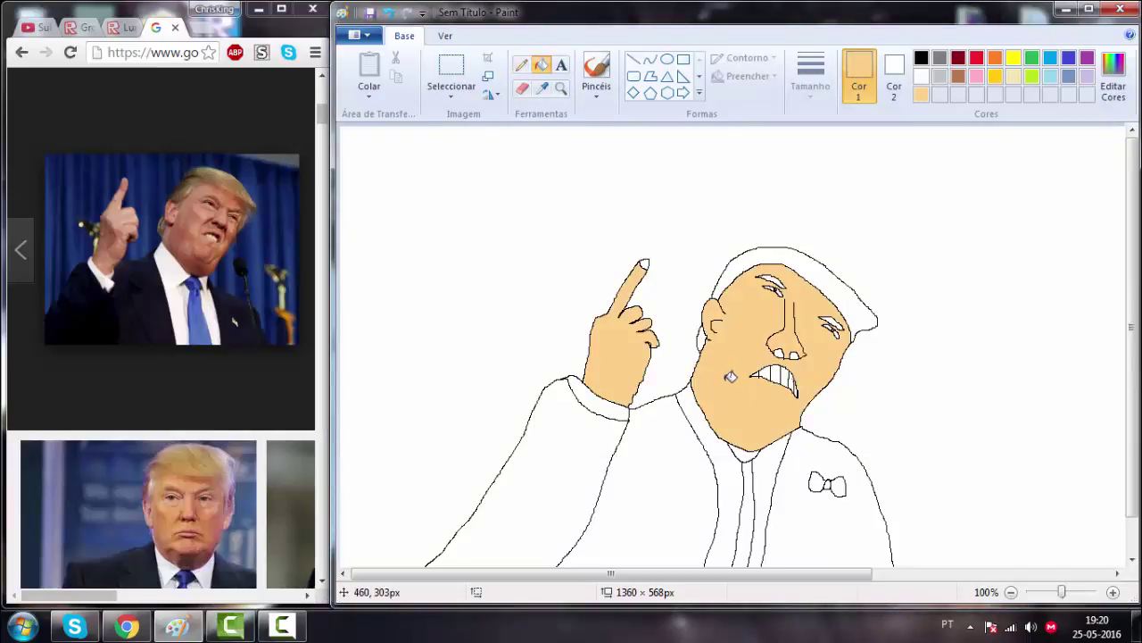
Fill the hair, including the patch behind the ear, and both eyebrows with yellow
left_click(1014, 58)
left_click(765, 256)
left_click(702, 337)
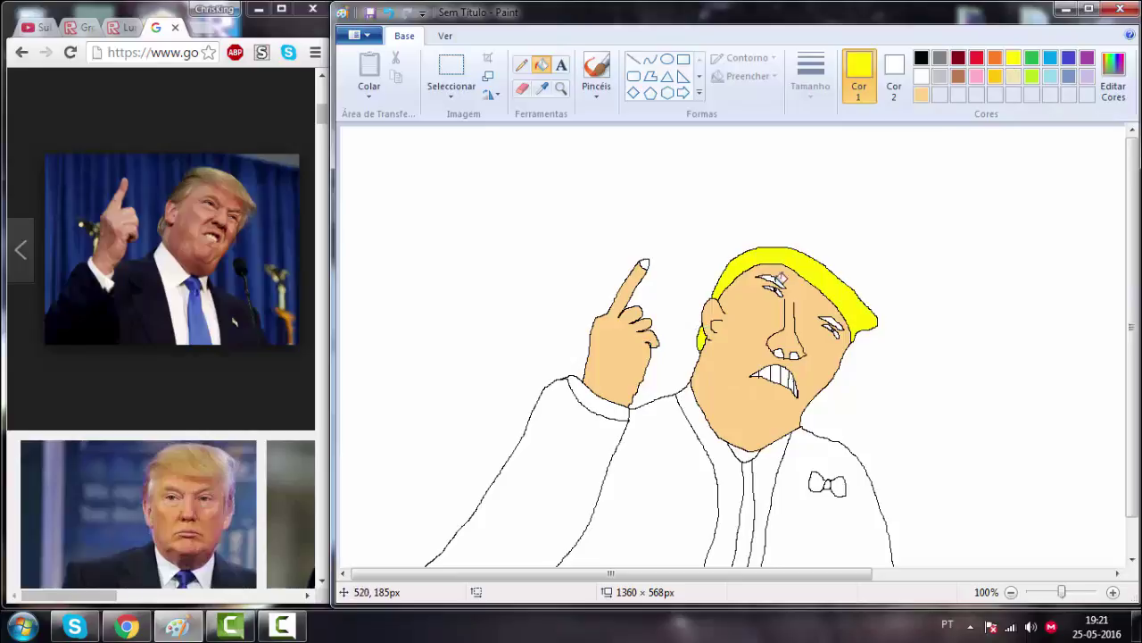
left_click(776, 281)
left_click(836, 321)
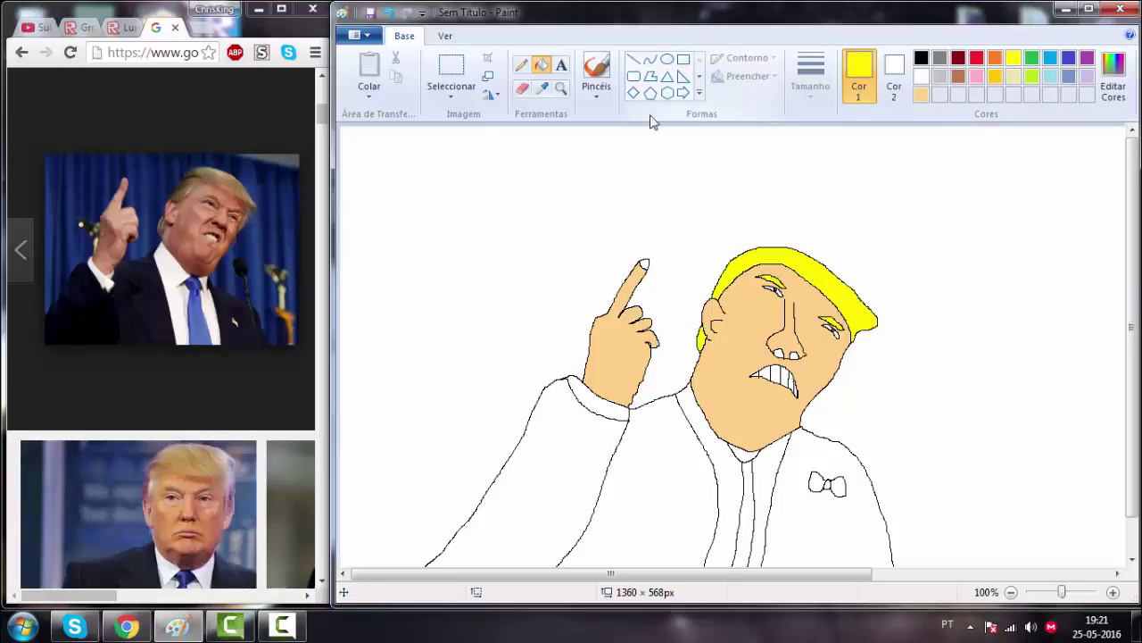
Mix a dark navy custom color (red 0, green 20, blue 43) and fill the suit with it
left_click(1113, 78)
left_click(832, 201)
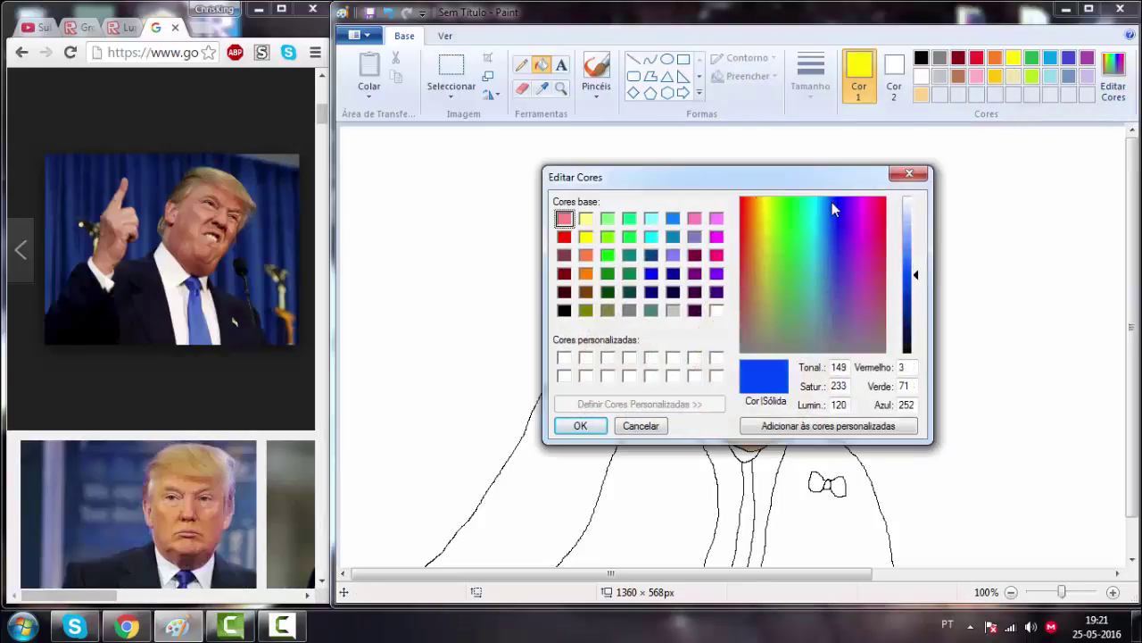
left_click(826, 197)
left_click_drag(917, 287, 918, 340)
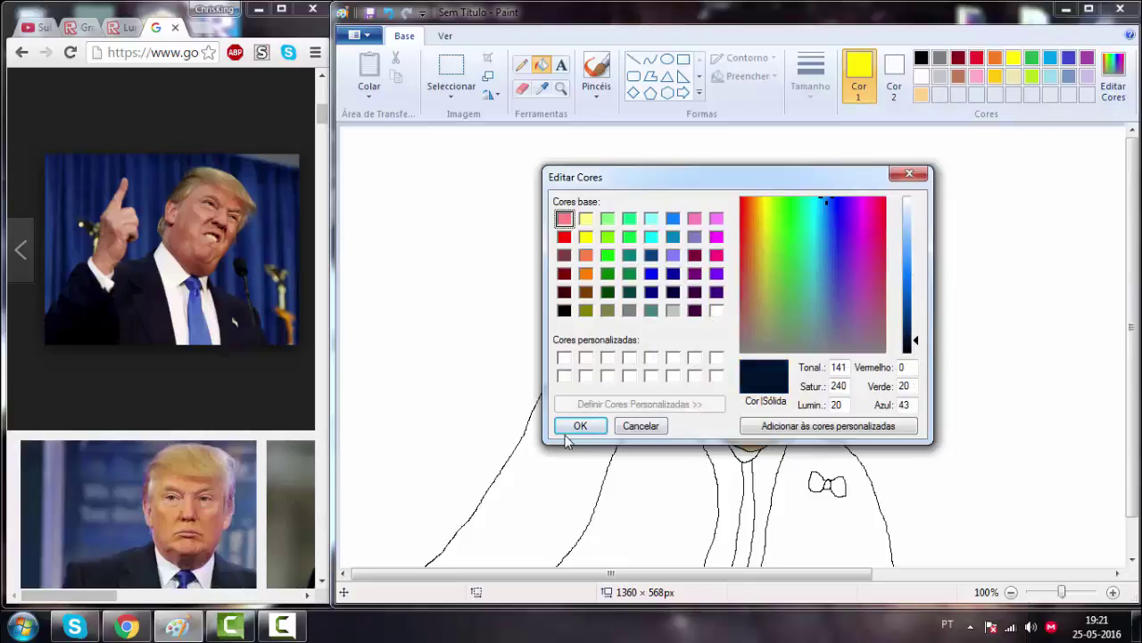
left_click(566, 432)
left_click(569, 441)
left_click(894, 76)
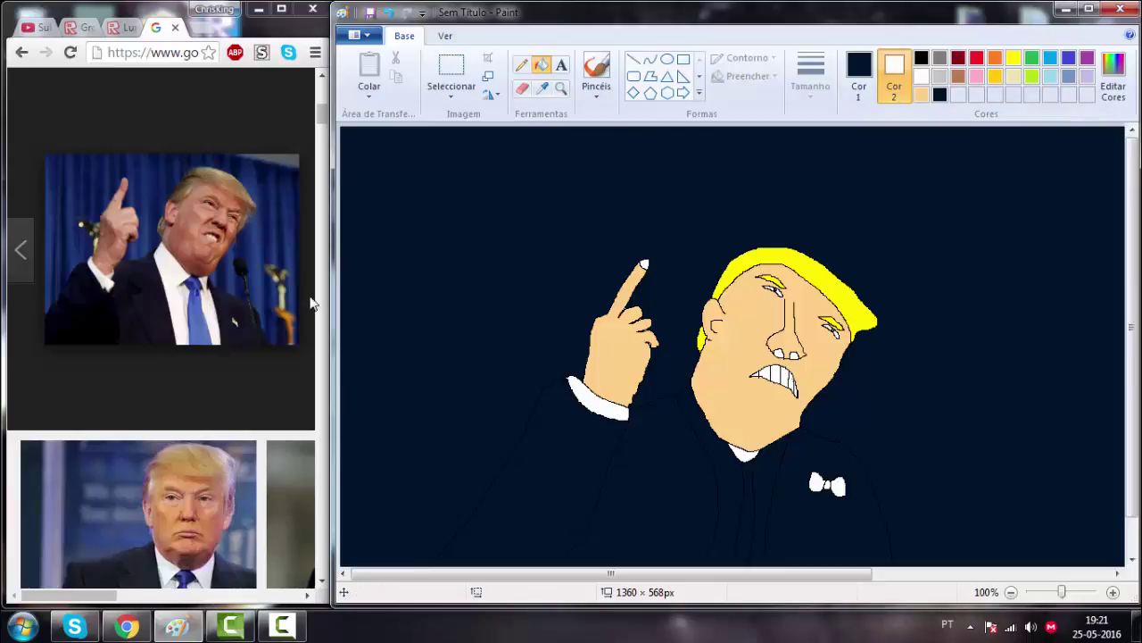
Try to color the collar and tie area below the chin with a blue secondary color
left_click(522, 87)
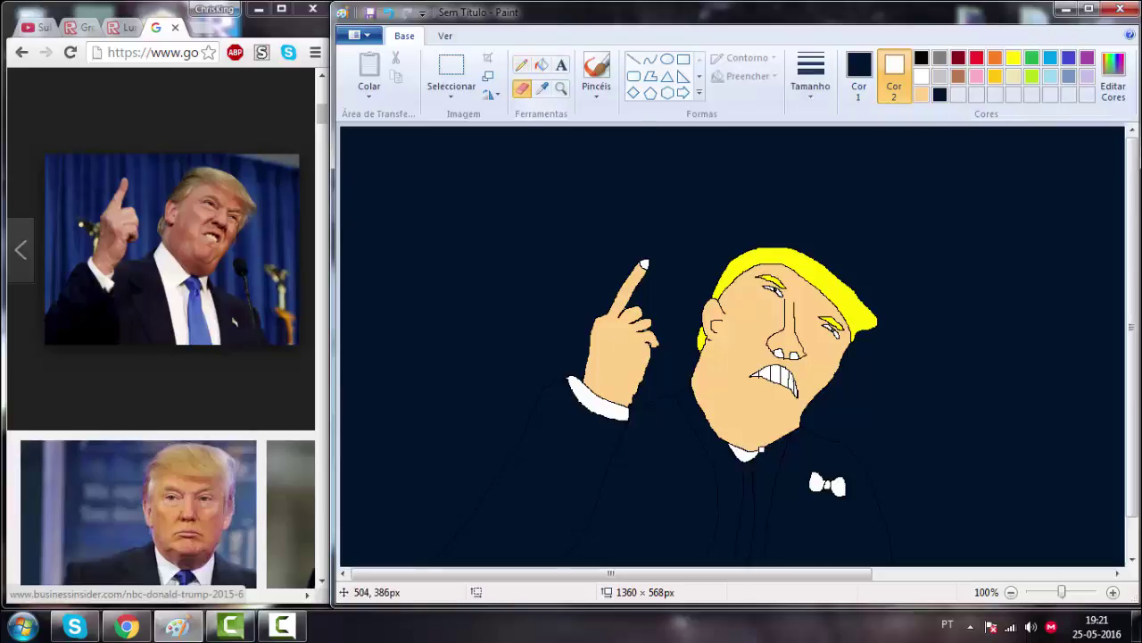
left_click(1069, 58)
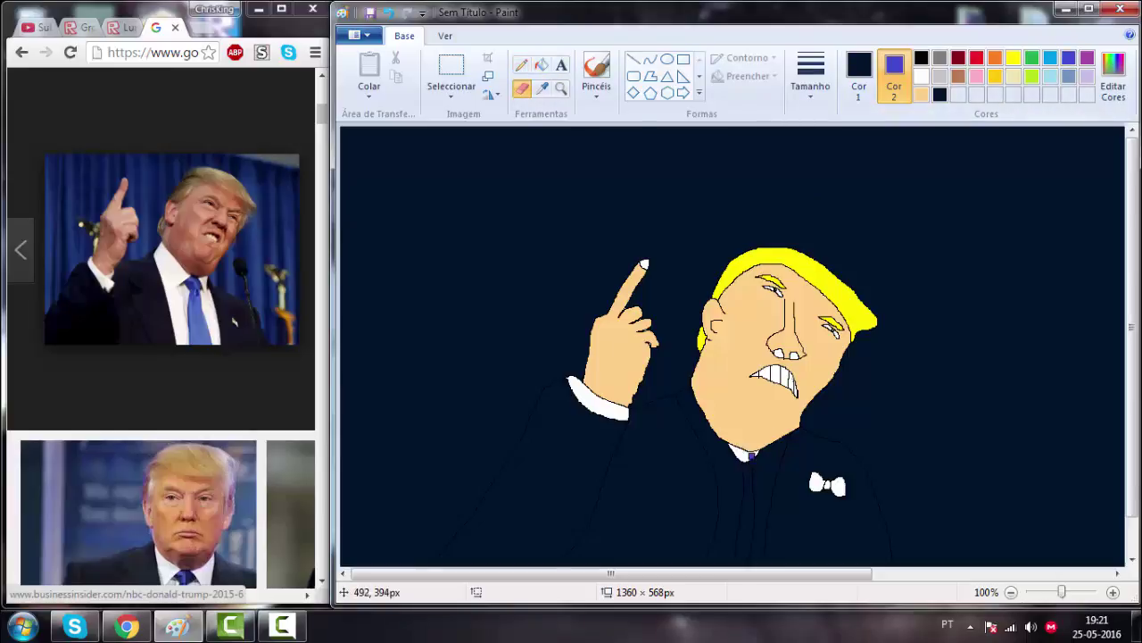
left_click(542, 64)
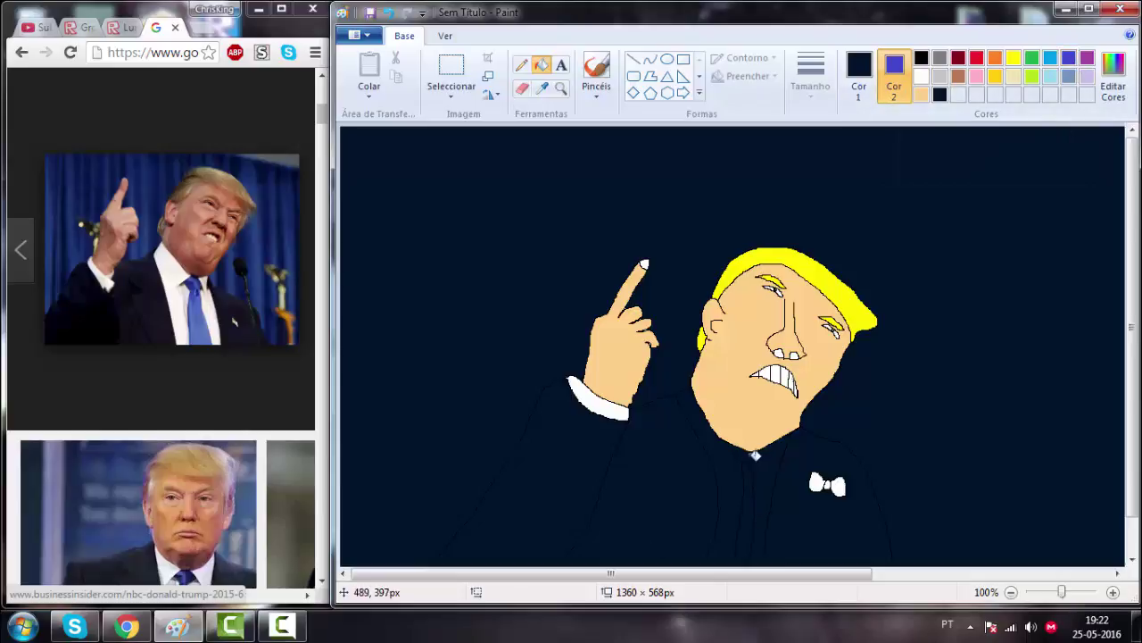
left_click(1069, 77)
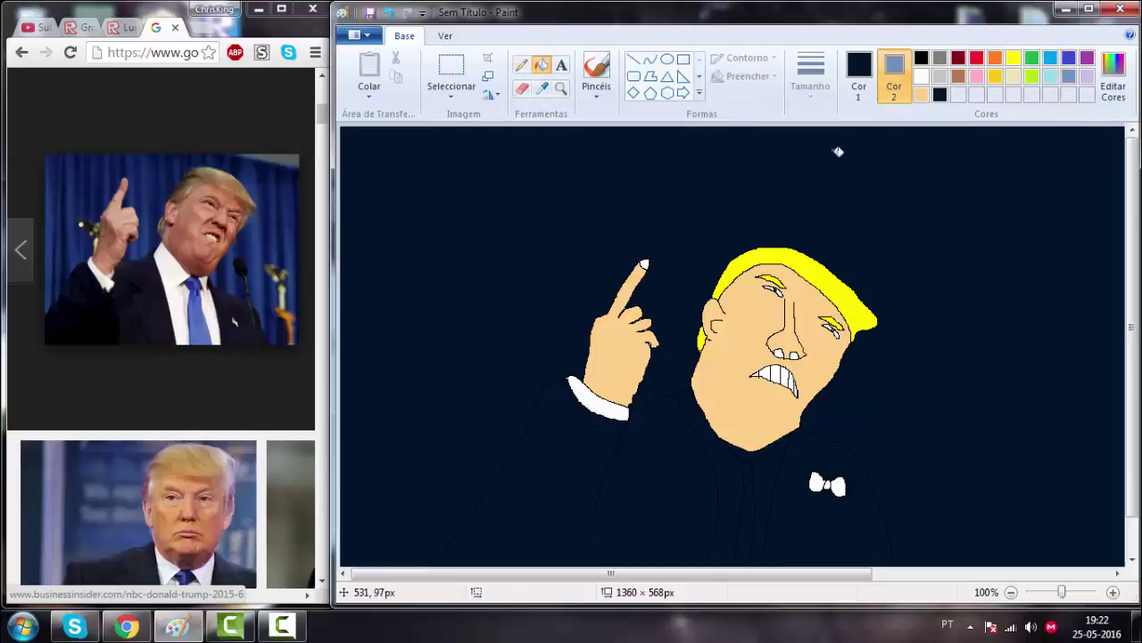
Mix a dark brown custom color as the secondary color and try to fill the first nostril
left_click(1113, 85)
left_click(759, 202)
left_click(916, 260)
left_click_drag(919, 264, 917, 323)
left_click(580, 425)
left_click(780, 351)
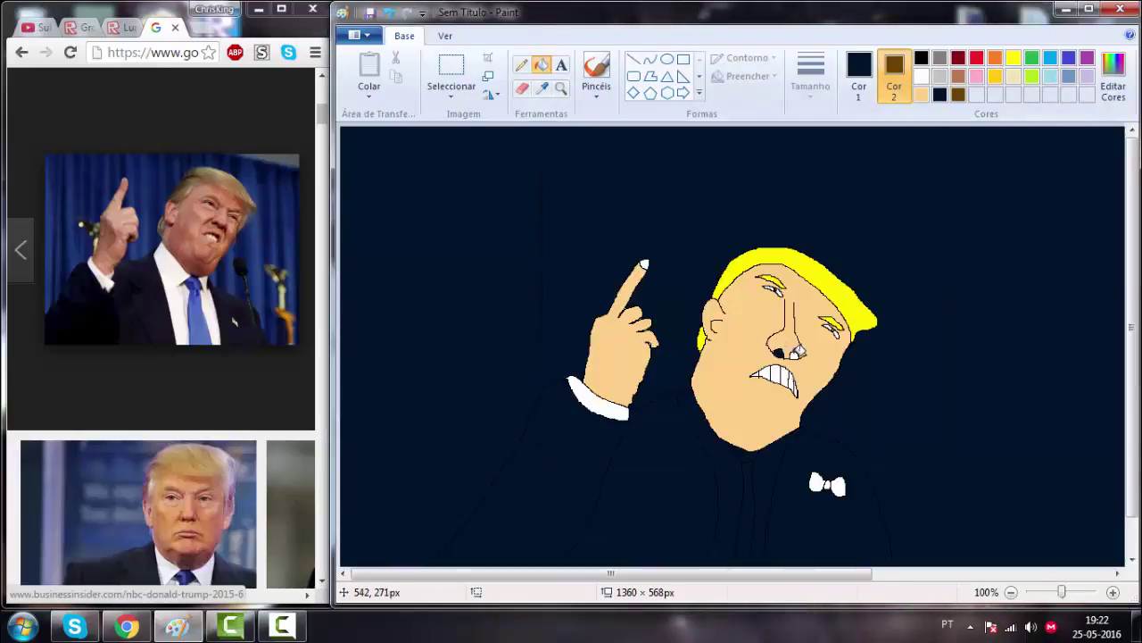
Make the custom dark brown the primary color and fill both nostrils with it
left_click(522, 65)
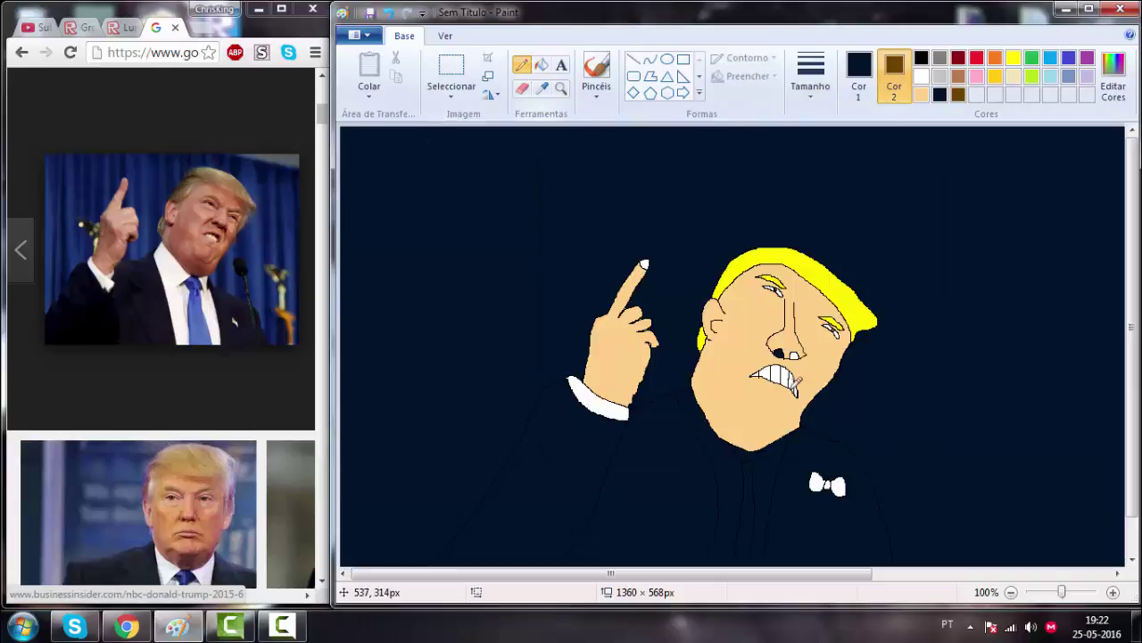
left_click(858, 75)
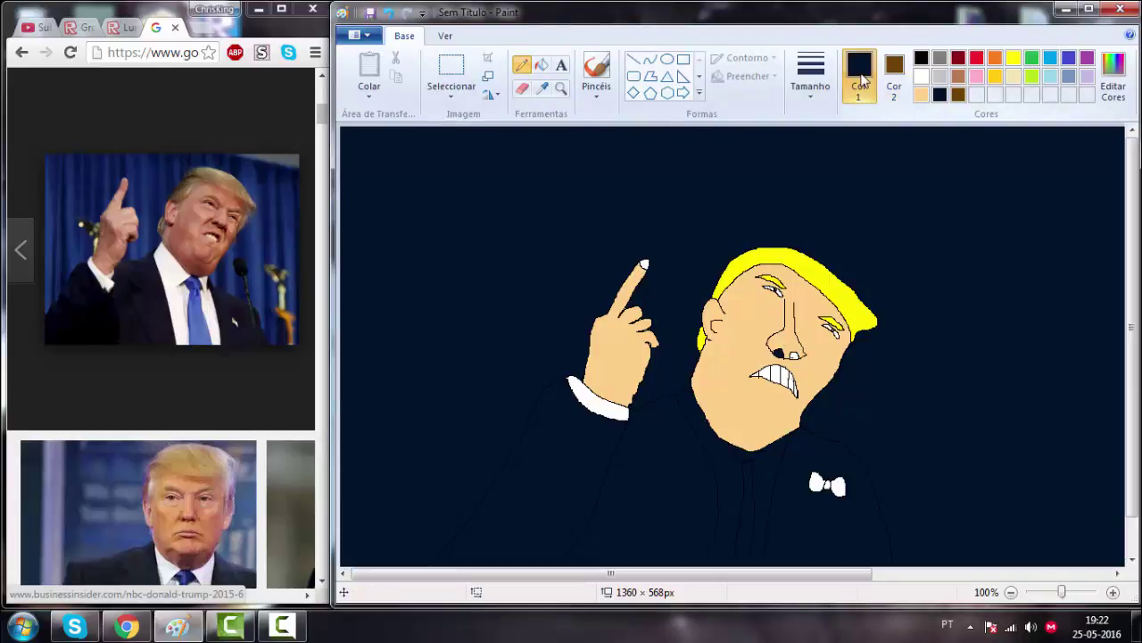
left_click(959, 95)
left_click(542, 66)
left_click(792, 355)
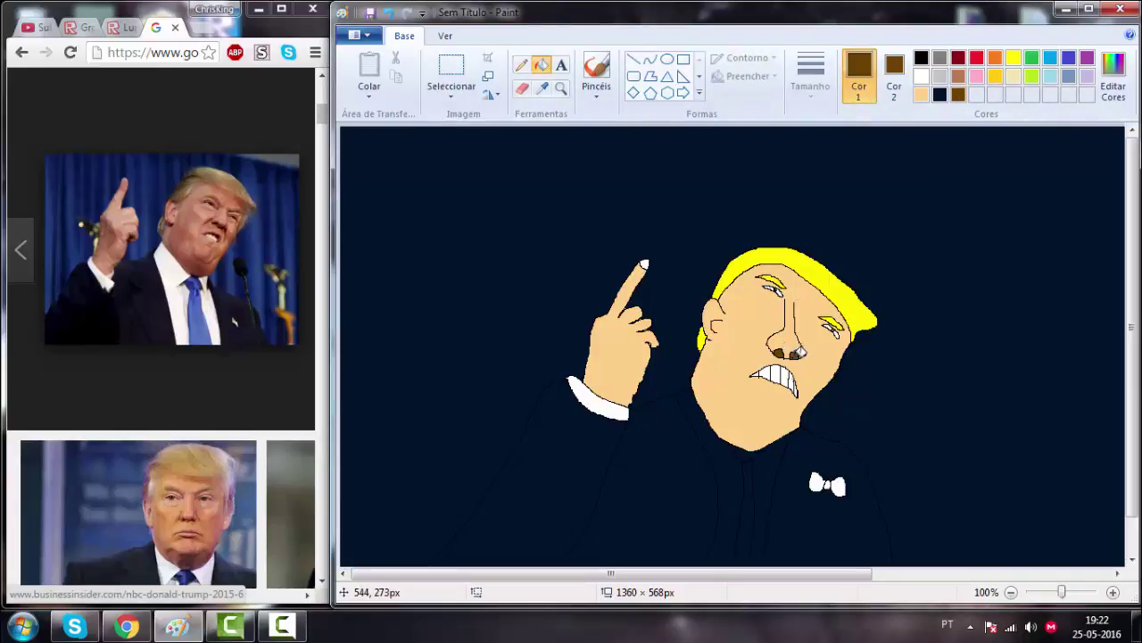
Fill the navy background and suit with white, and extend the sleeve and jacket outlines in black to the canvas's lower edge
left_click(921, 76)
left_click(566, 262)
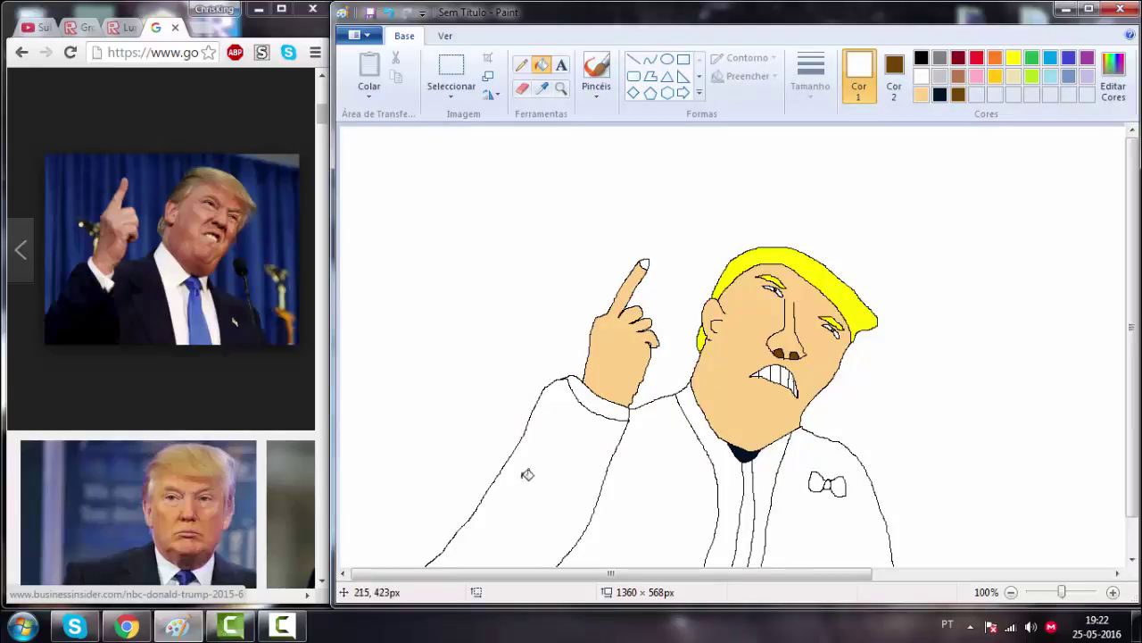
left_click(921, 58)
left_click(521, 65)
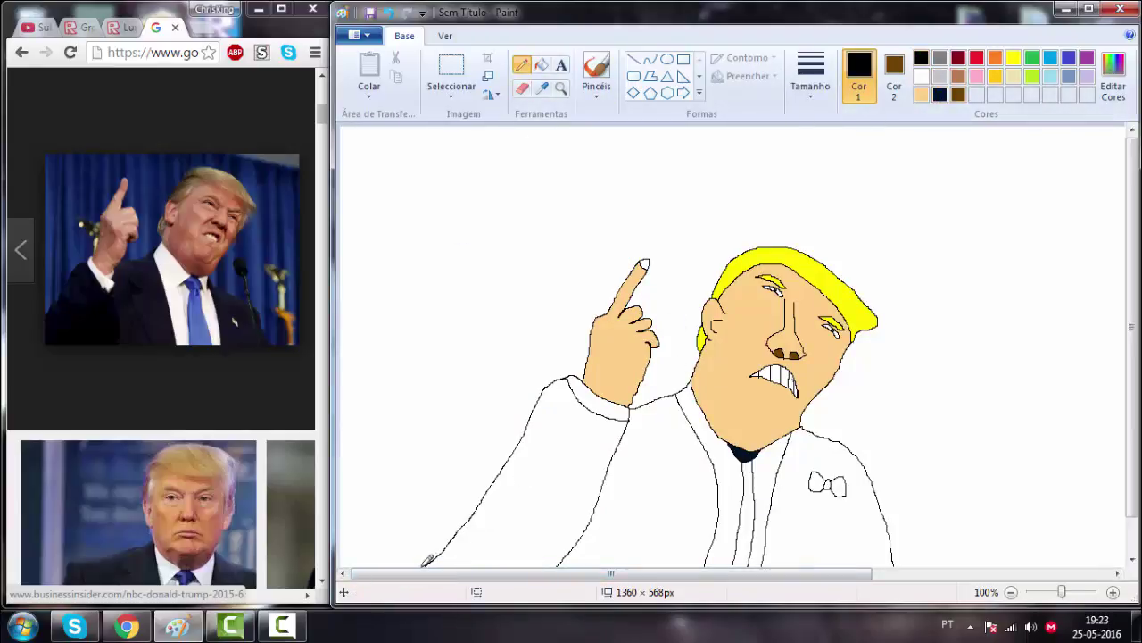
scroll(1069, 294, "down", 2)
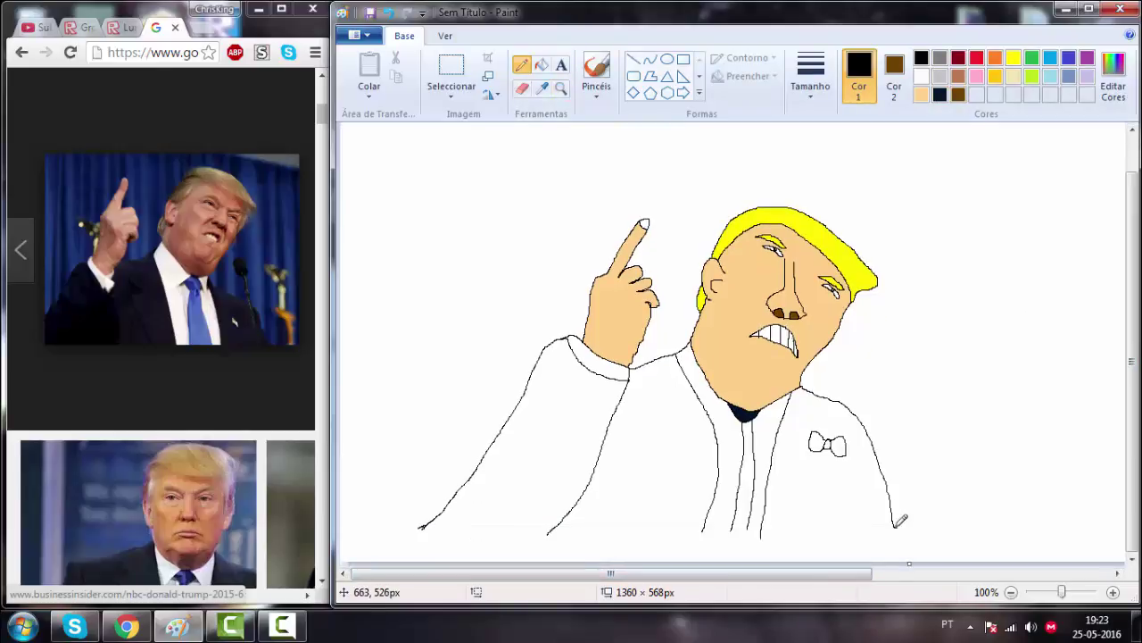
left_click_drag(421, 527, 341, 563)
Fill the whole suit, from the sleeve across the torso, with the custom dark navy
left_click(541, 64)
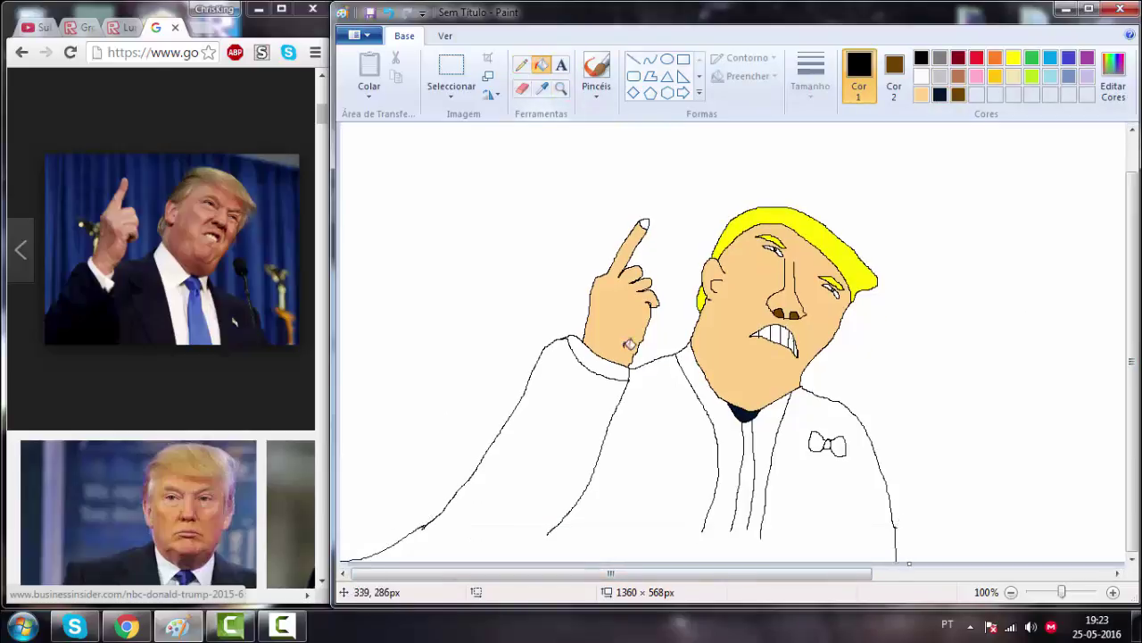
left_click(545, 477)
left_click(940, 94)
left_click(574, 415)
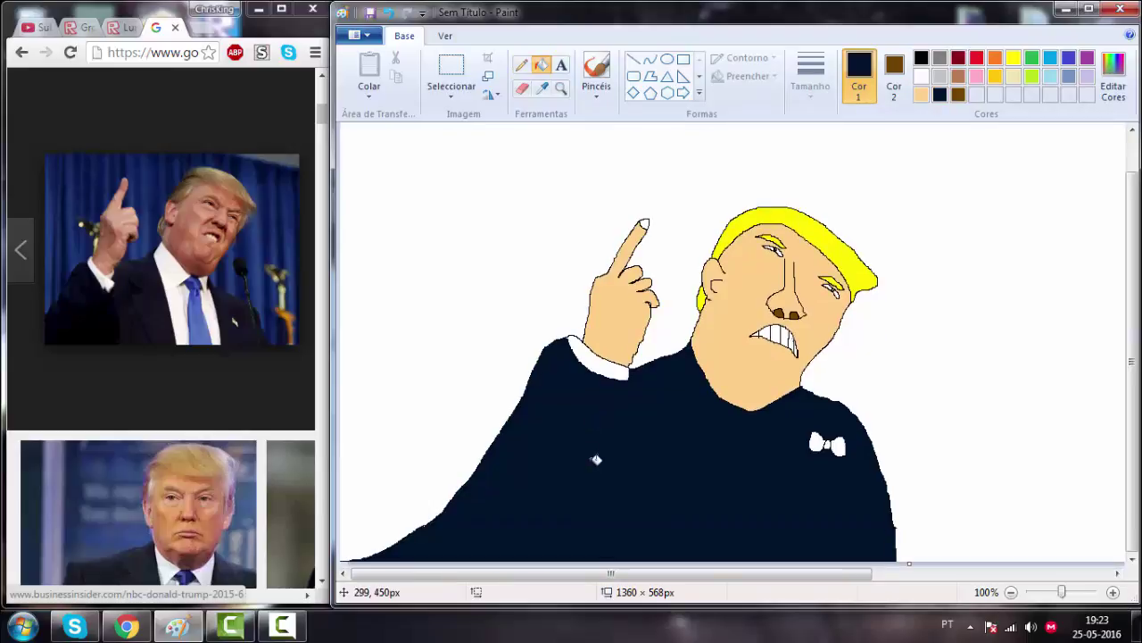
Redraw the collar, tie, lapel and sleeve lines over the navy suit with the black Pencil
left_click(521, 64)
left_click(922, 59)
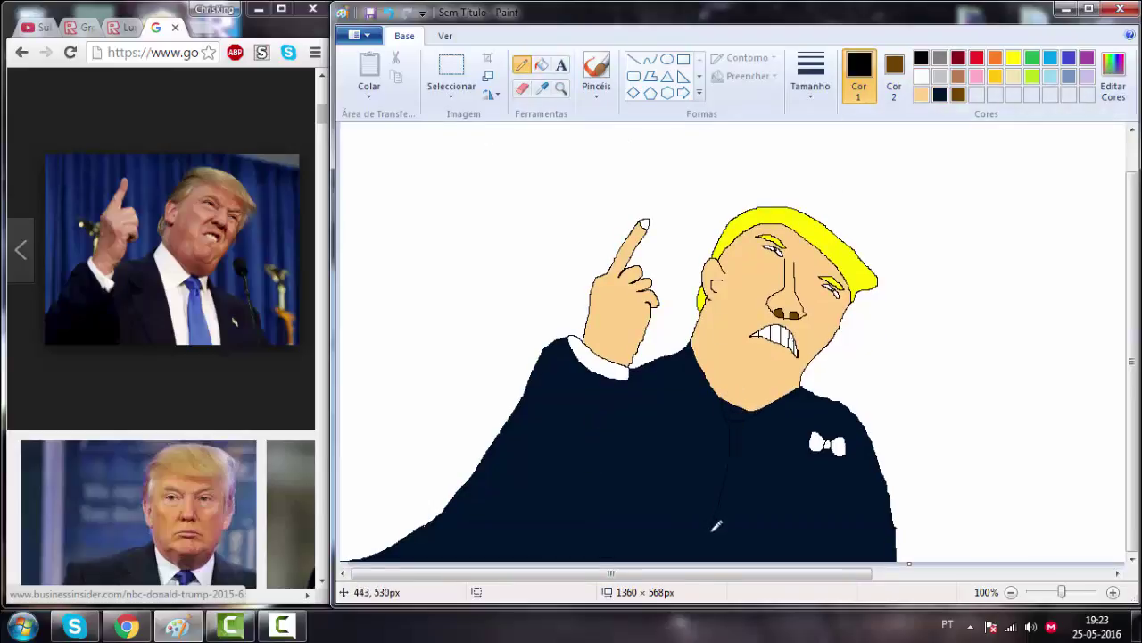
left_click_drag(750, 412, 737, 525)
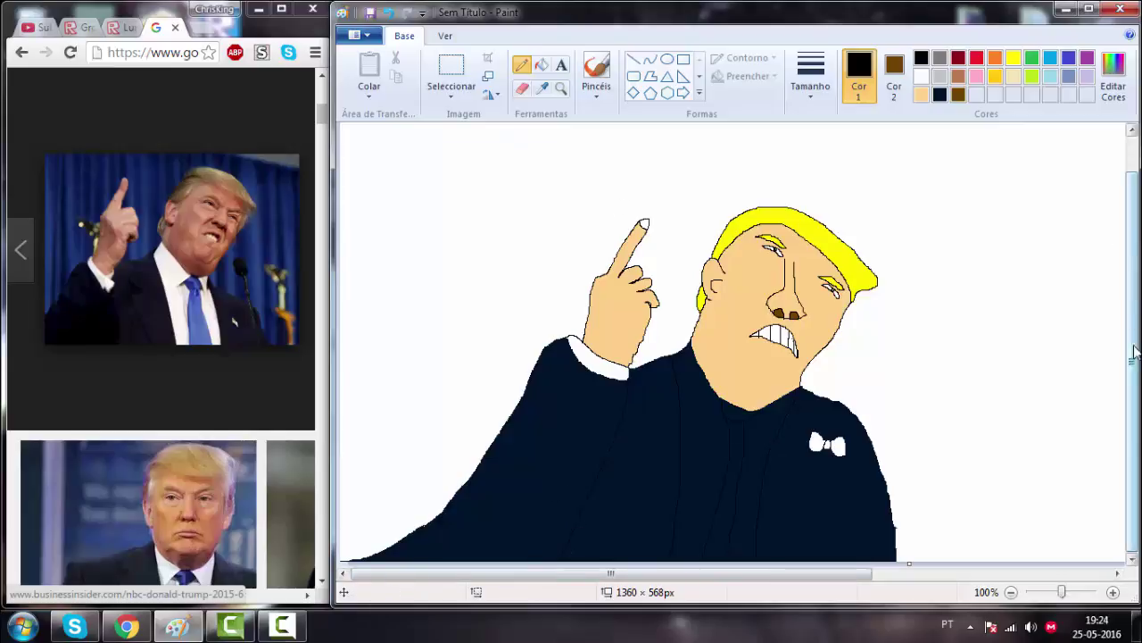
Fill the tie with indigo, and refill the jacket and shirt areas around it with the custom dark navy
left_click(1068, 57)
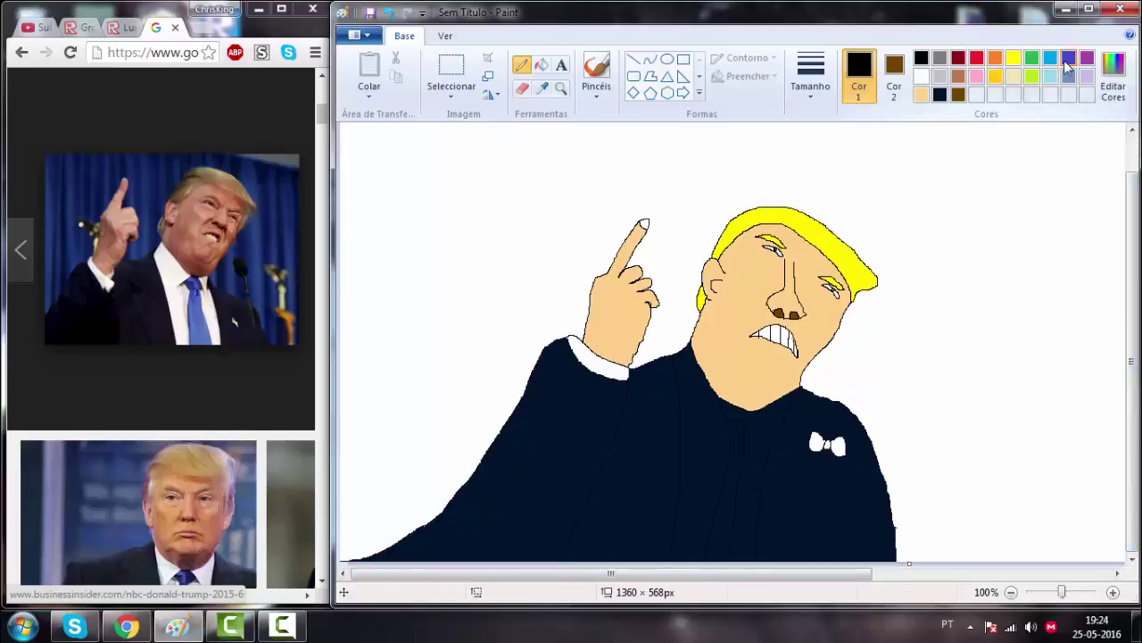
left_click(542, 64)
left_click(728, 533)
left_click(746, 414)
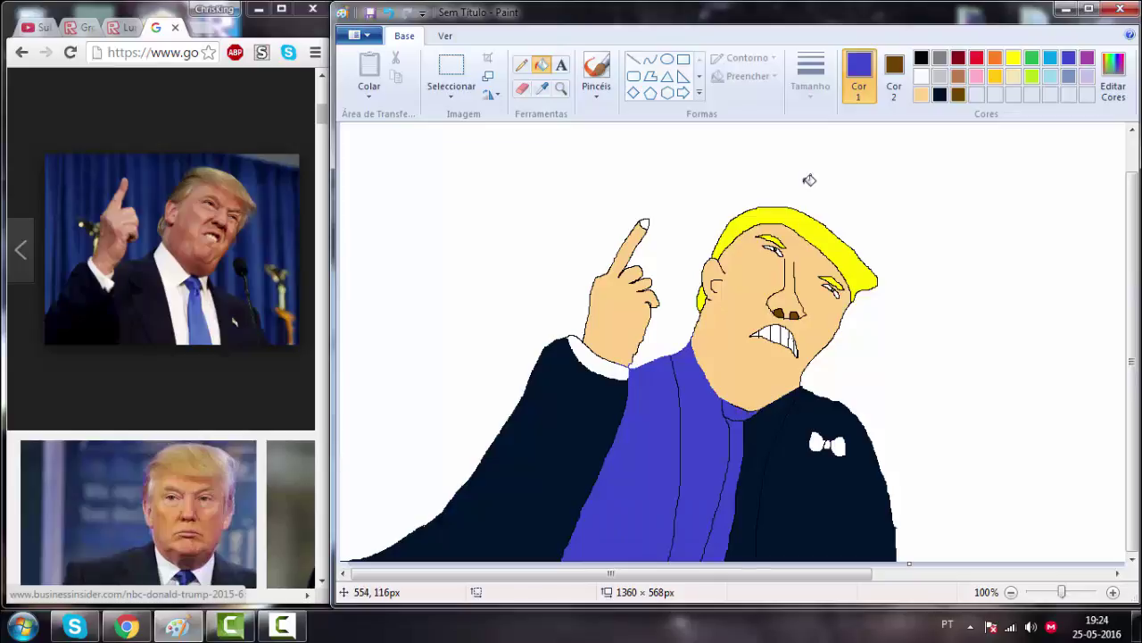
left_click(921, 59)
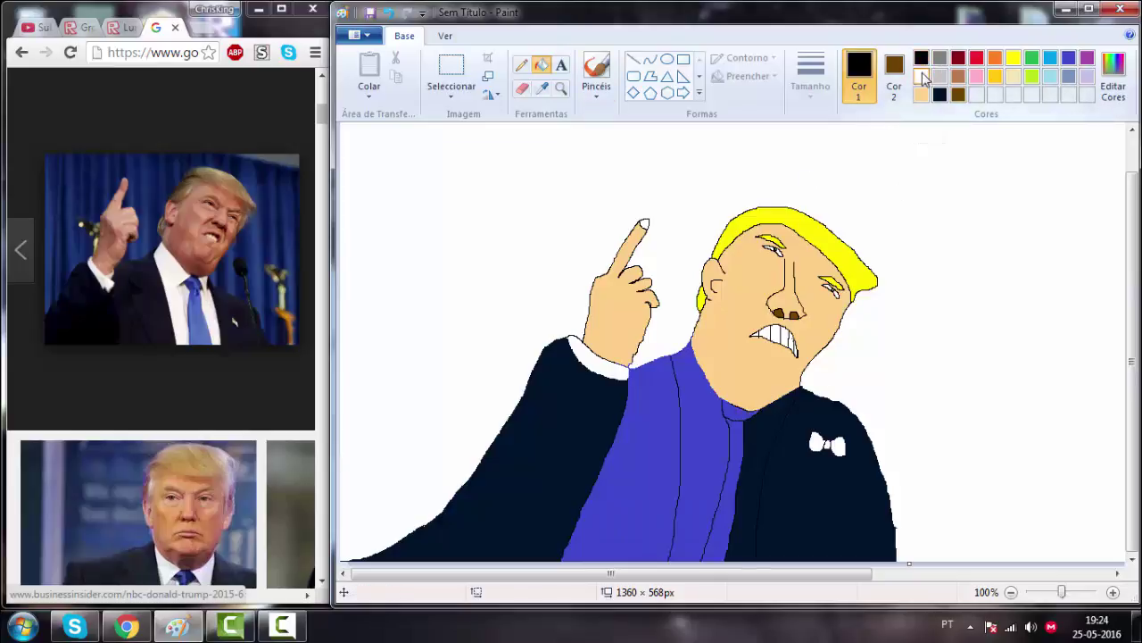
left_click(940, 93)
left_click(739, 417)
Go over the tie knot's outline with the black Pencil and fill the knot with indigo
left_click(521, 64)
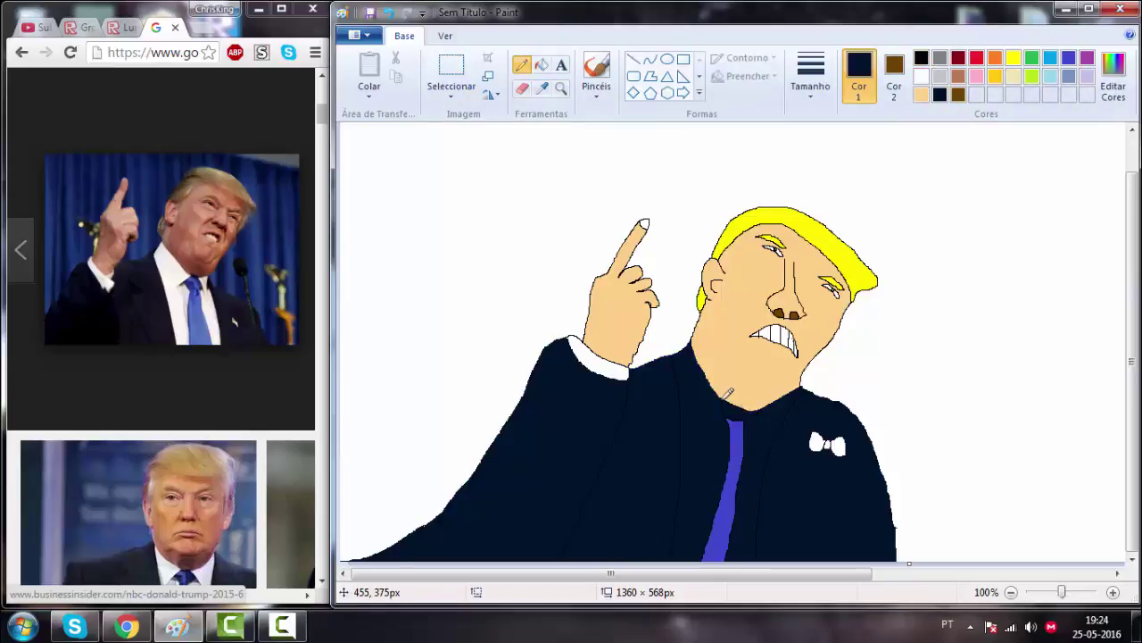
left_click(922, 59)
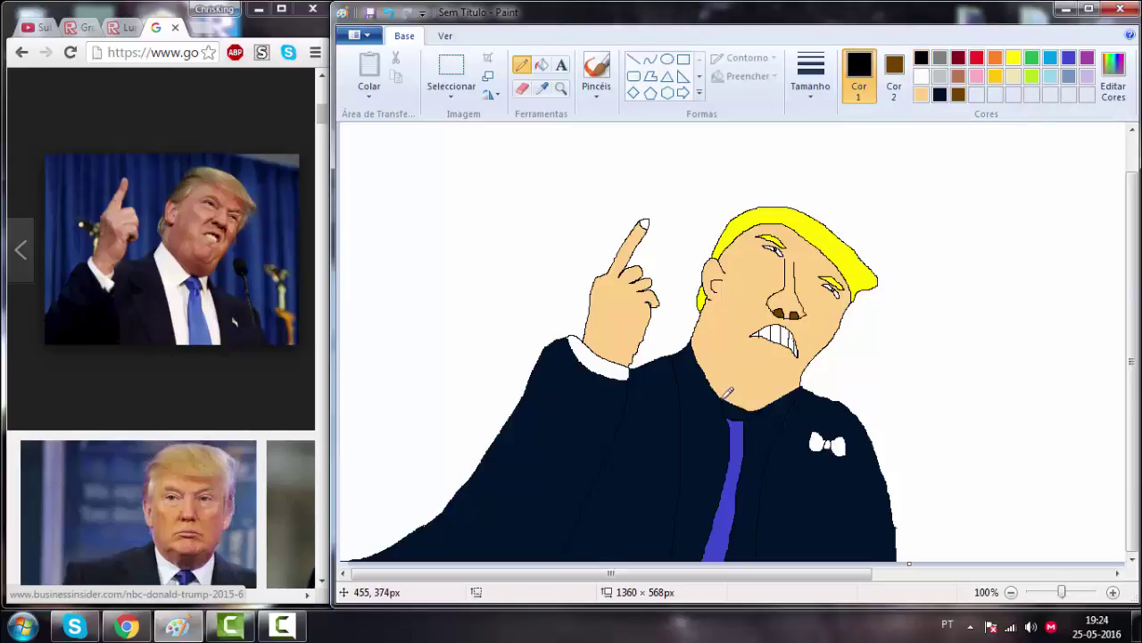
left_click(541, 64)
left_click(1069, 59)
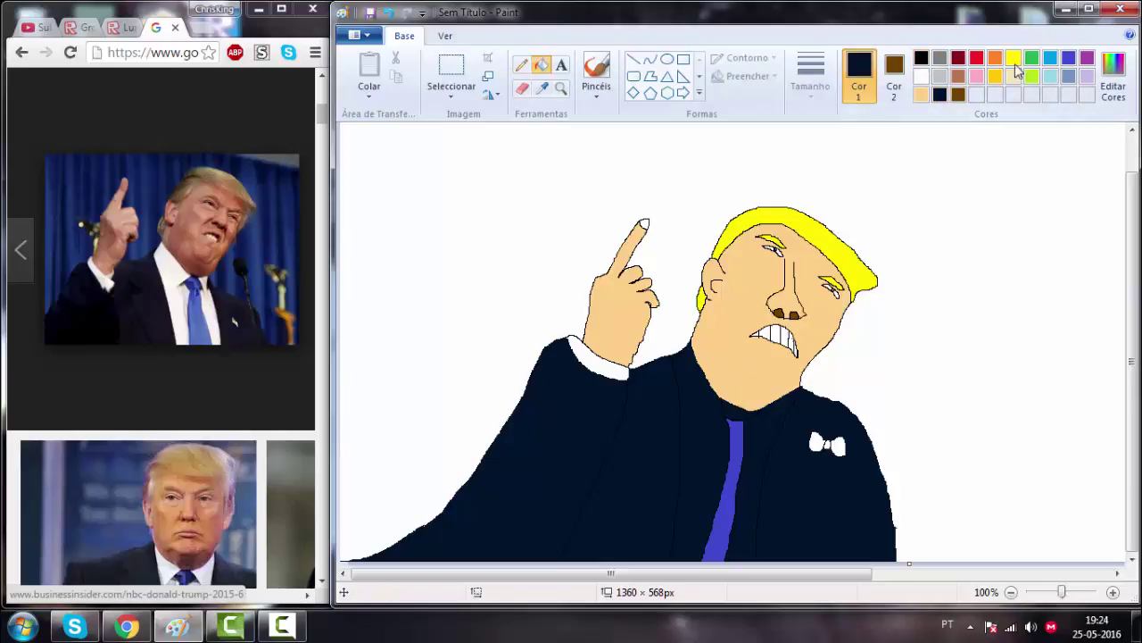
left_click(743, 406)
Fill the torso area between the raised sleeve and the tie with white, and redraw its shoulder and neck outlines in black
left_click(922, 77)
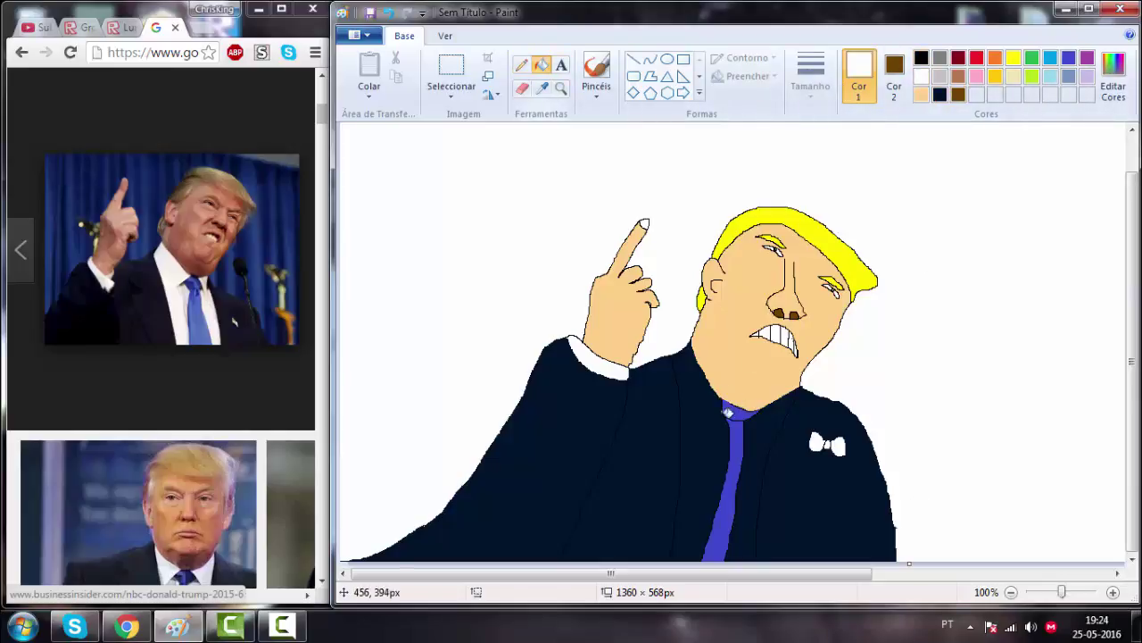
left_click(710, 414)
left_click(522, 65)
left_click(922, 59)
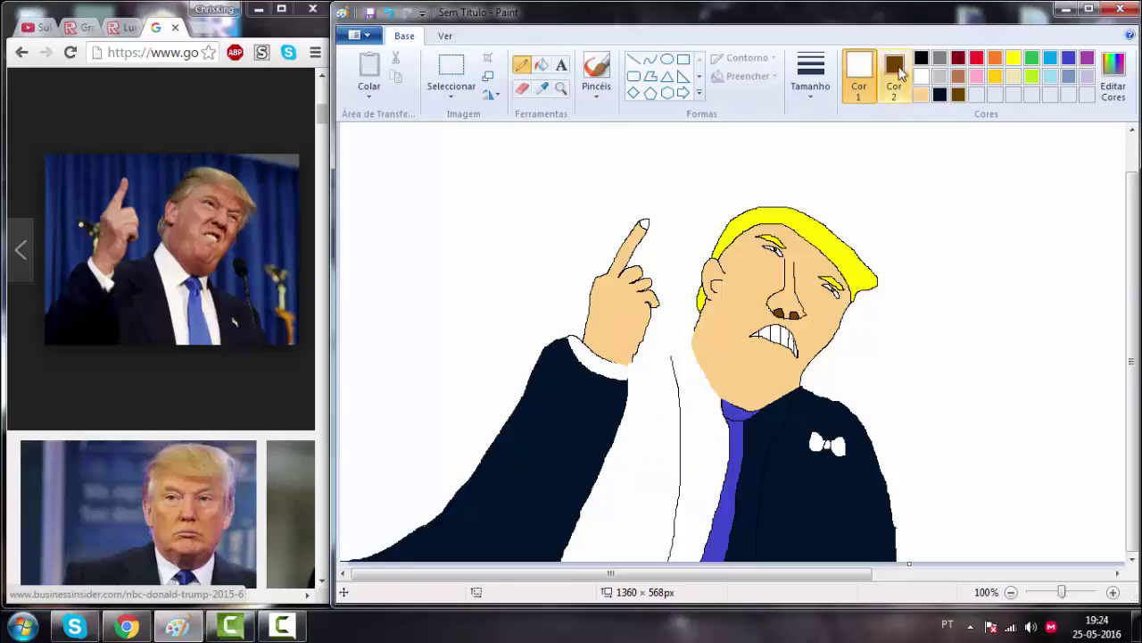
left_click_drag(638, 361, 688, 350)
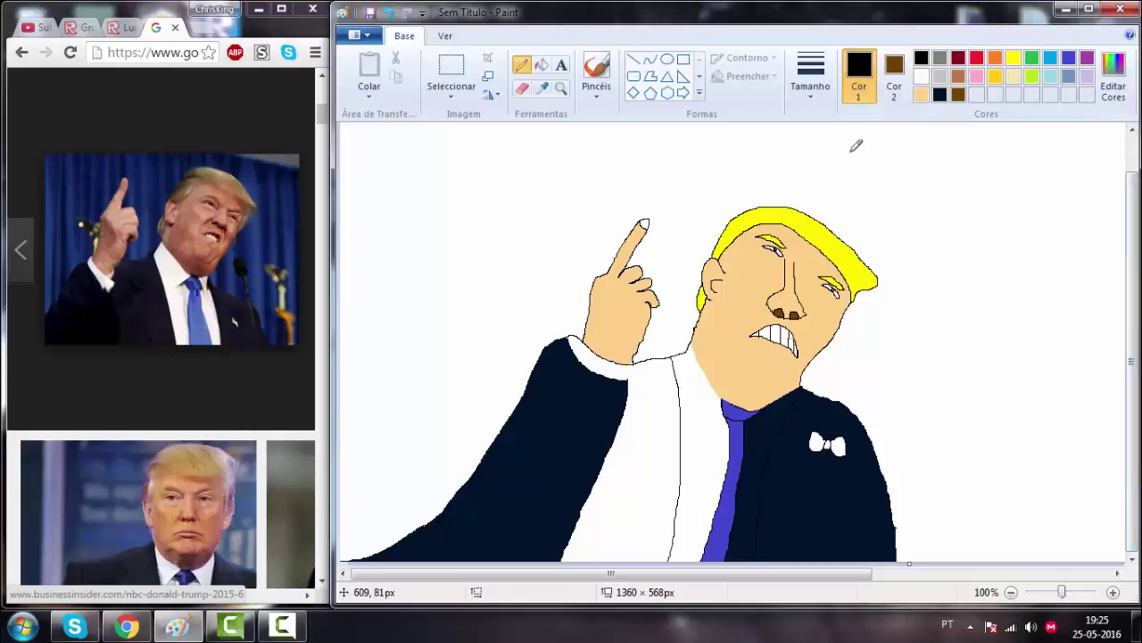
left_click_drag(696, 338, 728, 393)
Fill the jacket panel beside the raised sleeve with dark navy and the shirt strip on the tie's other side with white
left_click(940, 94)
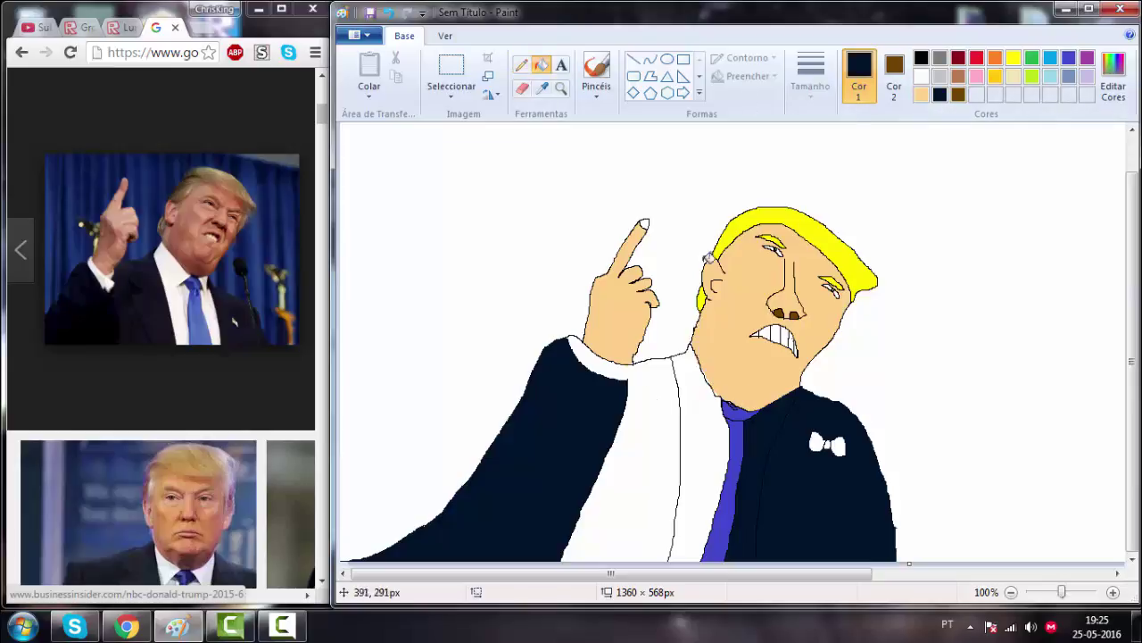
left_click(542, 65)
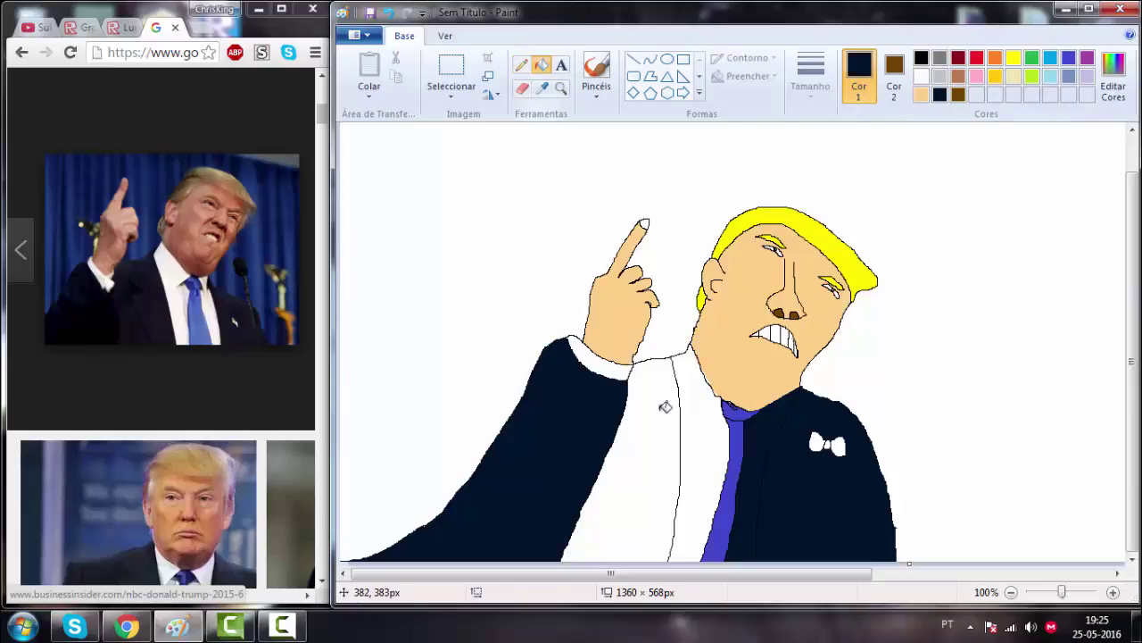
left_click(667, 398)
left_click(921, 76)
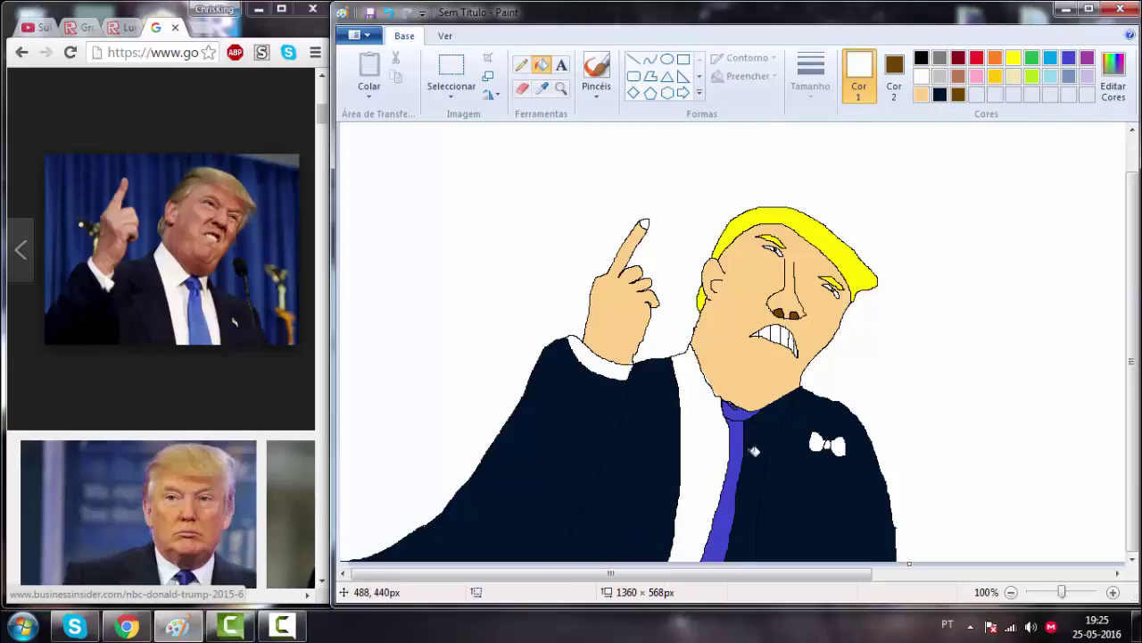
left_click(761, 447)
Redraw the jaw outline above the white shirt in black and add a wrinkle line from the nose down beside the mouth
left_click(521, 64)
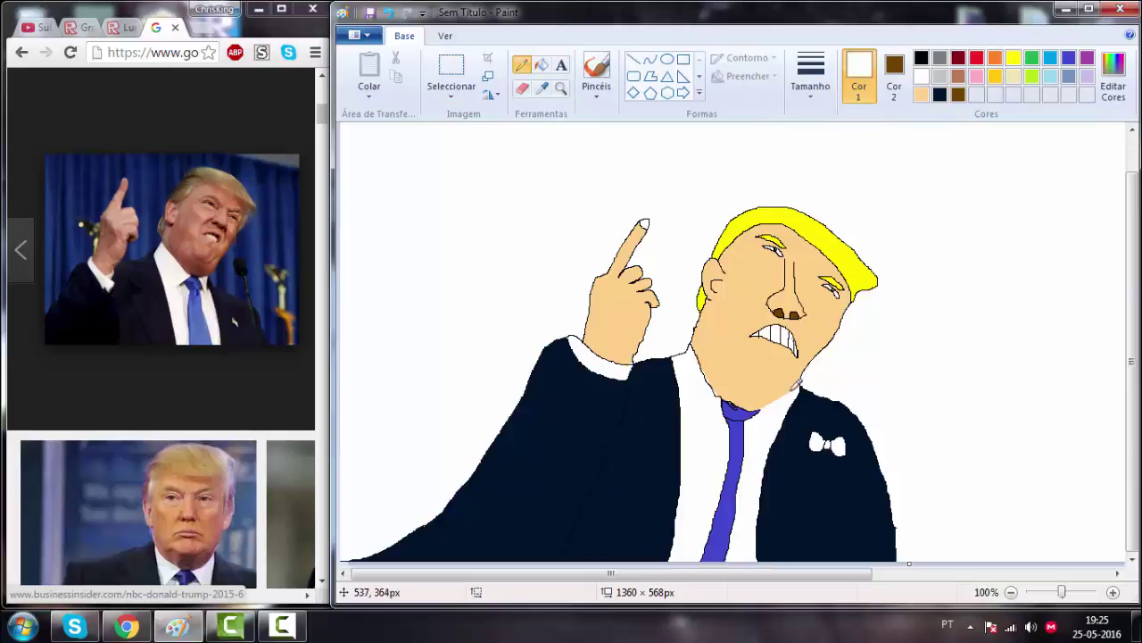
left_click(921, 58)
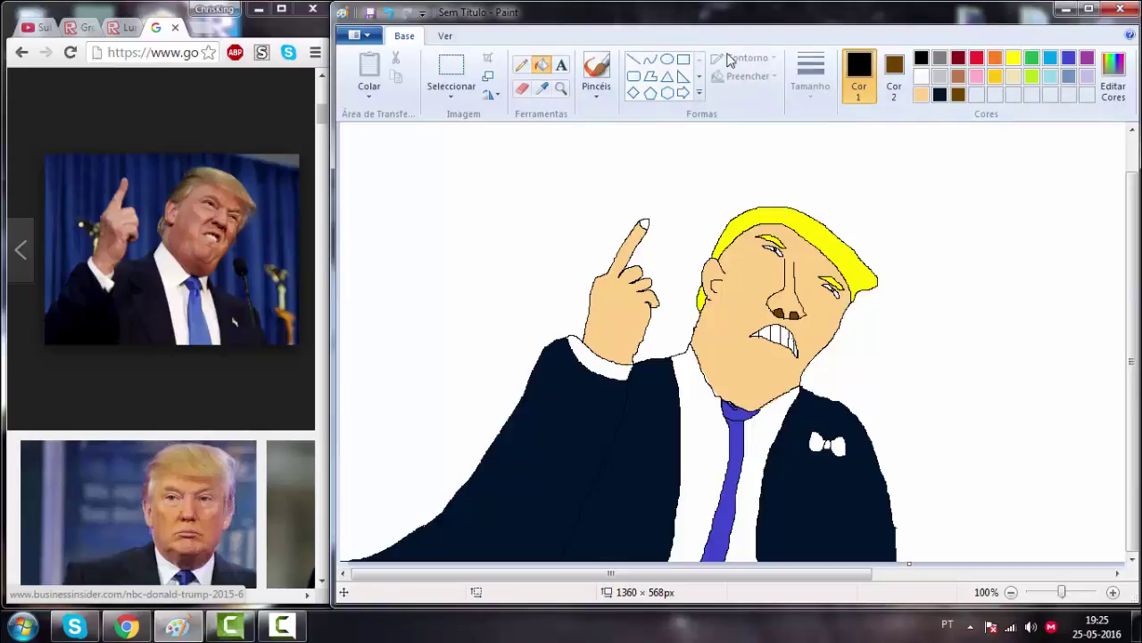
left_click_drag(771, 302, 746, 331)
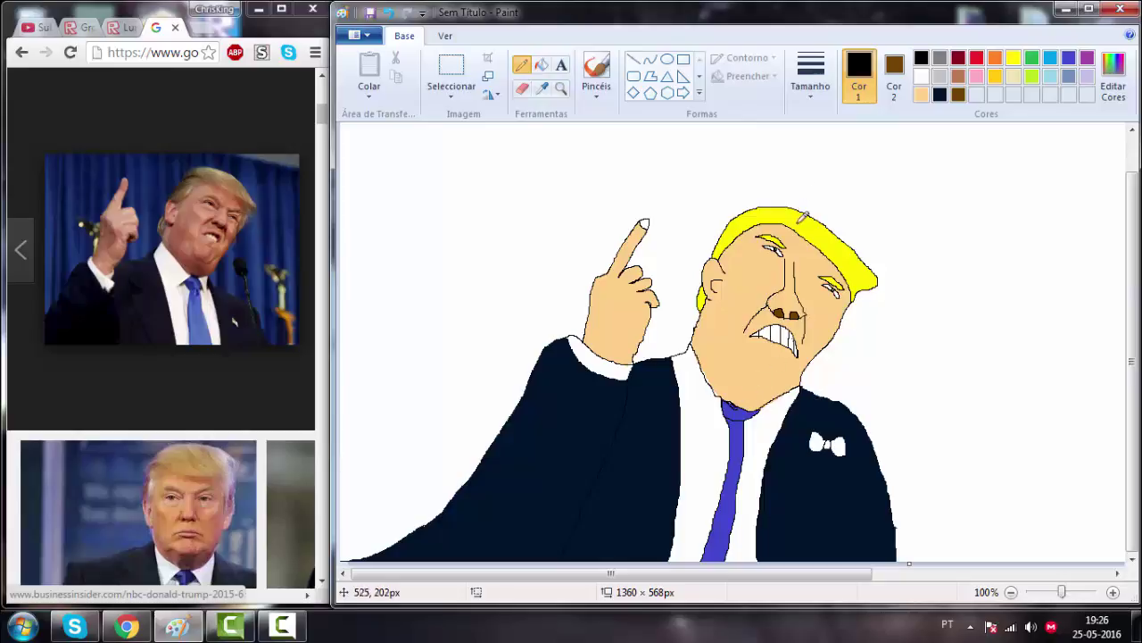
Define a custom light orange and fill the pointing finger's nail with it
key("alt+h")
key("f")
left_click(959, 94)
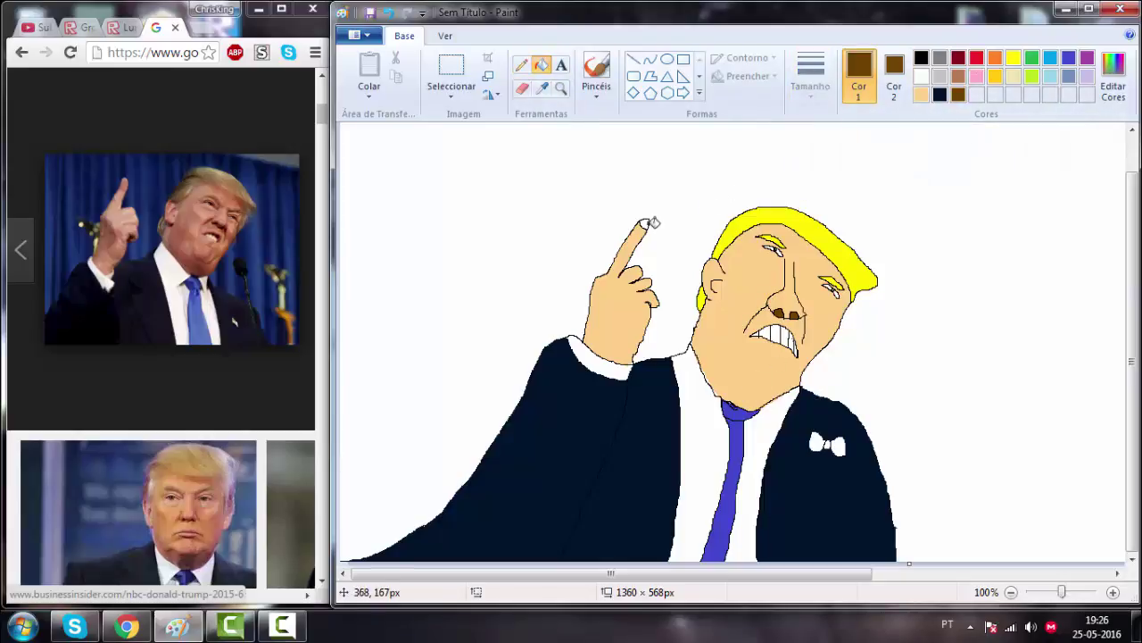
left_click(643, 223)
left_click(1113, 89)
left_click_drag(915, 317, 915, 248)
left_click(580, 426)
left_click(642, 224)
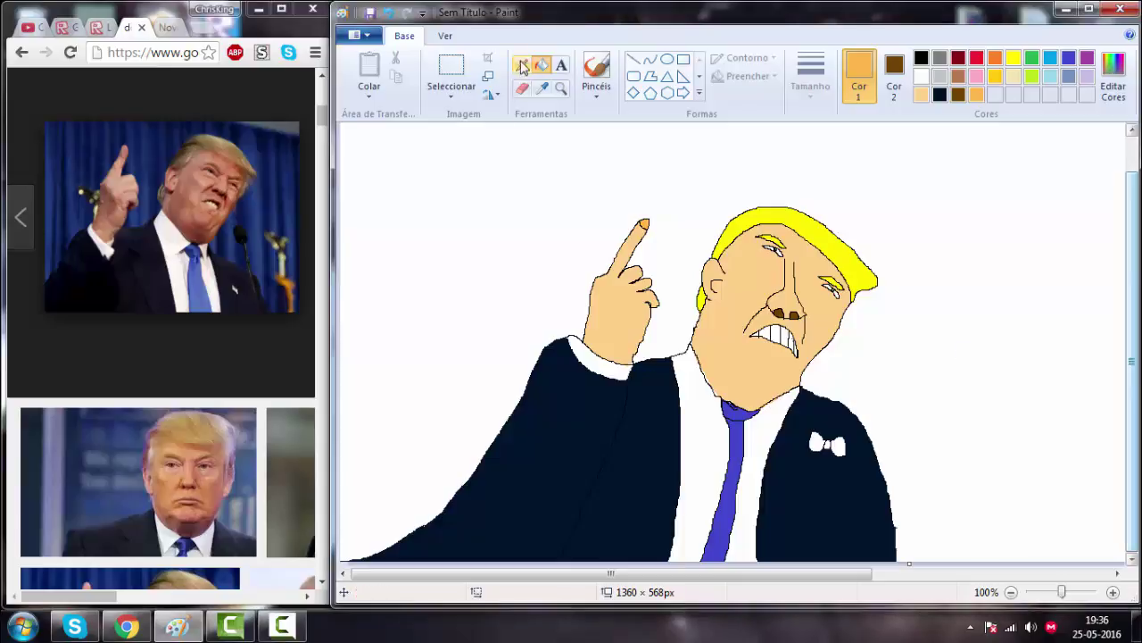
Write "LIKE" in large freehand black letters with the Pencil on the empty canvas above the shoulder with the bow-shaped pin
left_click(921, 57)
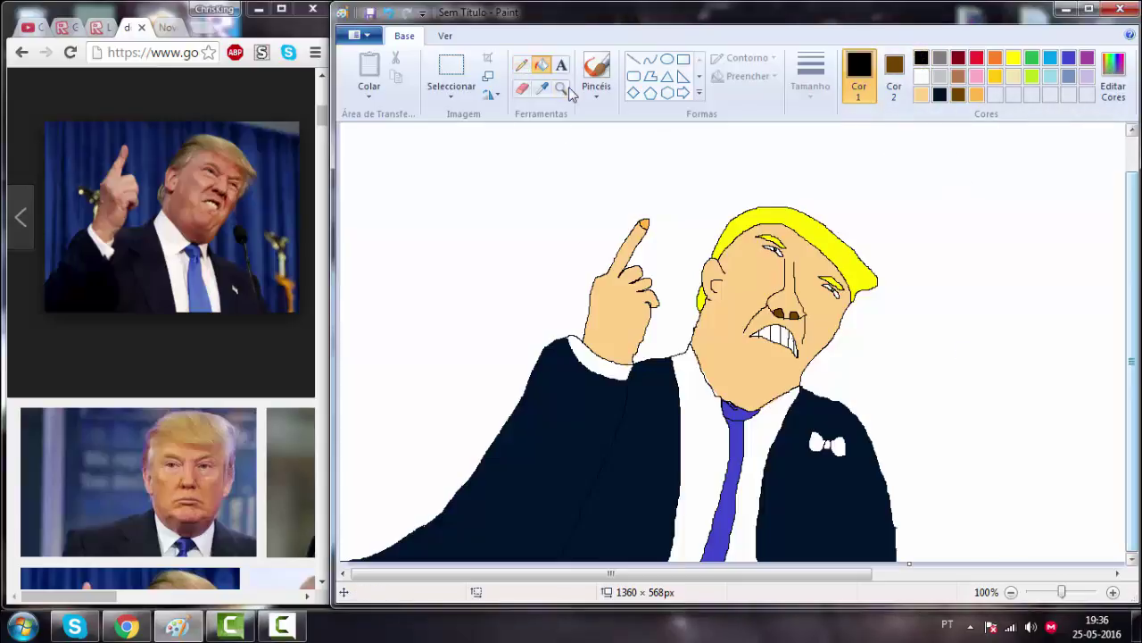
left_click(521, 64)
mouse_move(919, 138)
left_mouse_down()
mouse_move(919, 179)
mouse_move(946, 233)
mouse_move(957, 233)
left_mouse_up()
left_click_drag(994, 145, 997, 233)
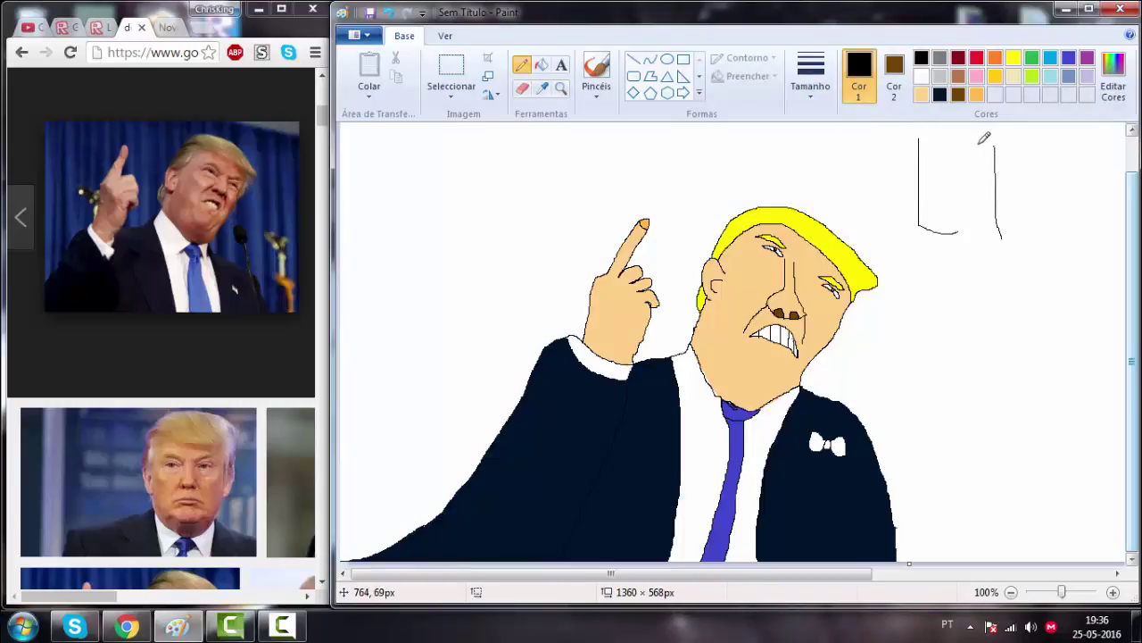
left_click_drag(979, 142, 1008, 138)
mouse_move(985, 241)
left_mouse_down()
mouse_move(1022, 237)
mouse_move(1031, 100)
left_mouse_up()
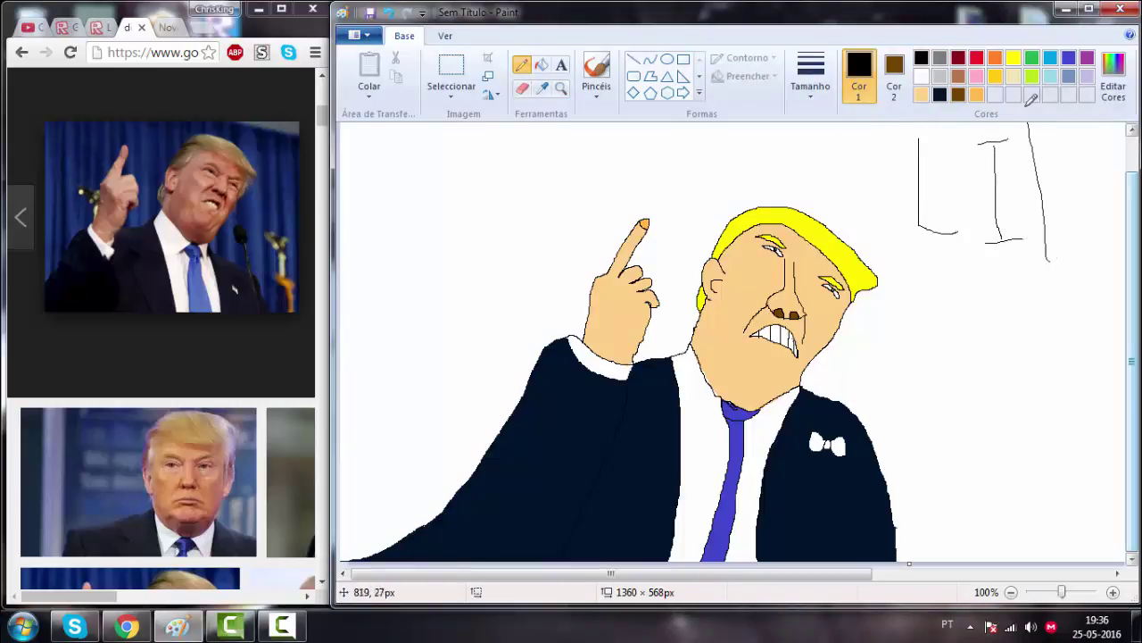
left_click_drag(1041, 187, 1074, 122)
left_click_drag(1041, 189, 1075, 251)
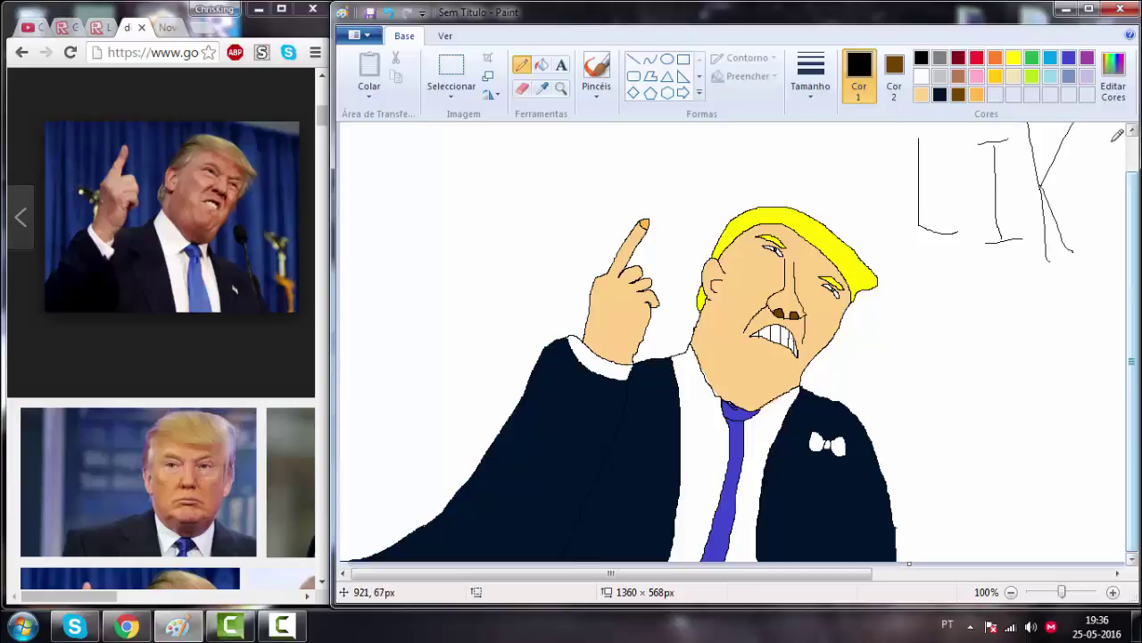
mouse_move(1113, 141)
left_mouse_down()
mouse_move(1073, 189)
mouse_move(1106, 235)
mouse_move(1098, 203)
left_mouse_up()
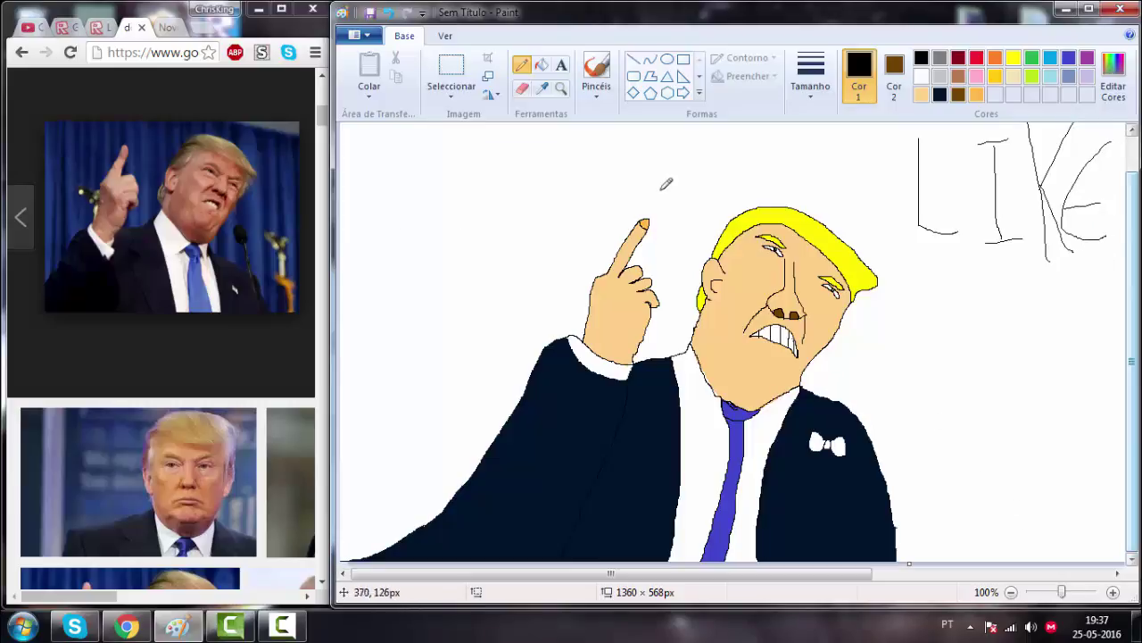
Draw a speech bubble above the pointing hand with its tail toward the head, and write "MEXICO!" inside it
mouse_move(694, 264)
left_mouse_down()
mouse_move(608, 252)
mouse_move(559, 224)
left_mouse_up()
mouse_move(696, 262)
left_mouse_down()
mouse_move(618, 212)
mouse_move(665, 218)
mouse_move(737, 197)
mouse_move(740, 161)
mouse_move(520, 150)
mouse_move(476, 183)
mouse_move(558, 220)
left_mouse_up()
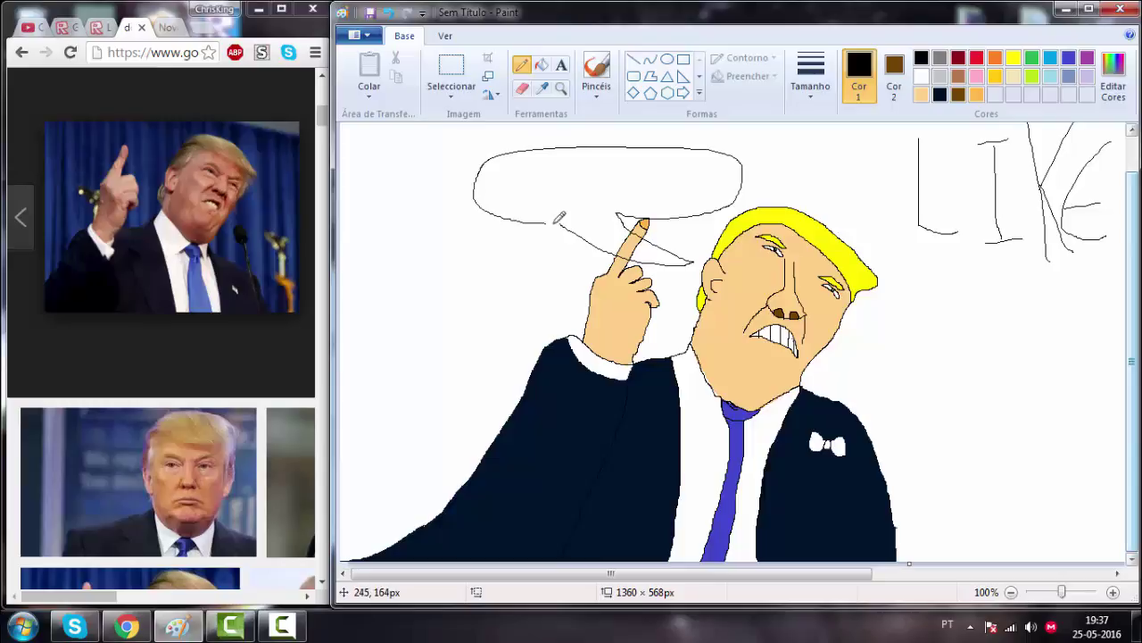
mouse_move(488, 200)
left_mouse_down()
mouse_move(490, 173)
mouse_move(550, 196)
mouse_move(544, 218)
left_mouse_up()
left_click_drag(577, 170, 573, 207)
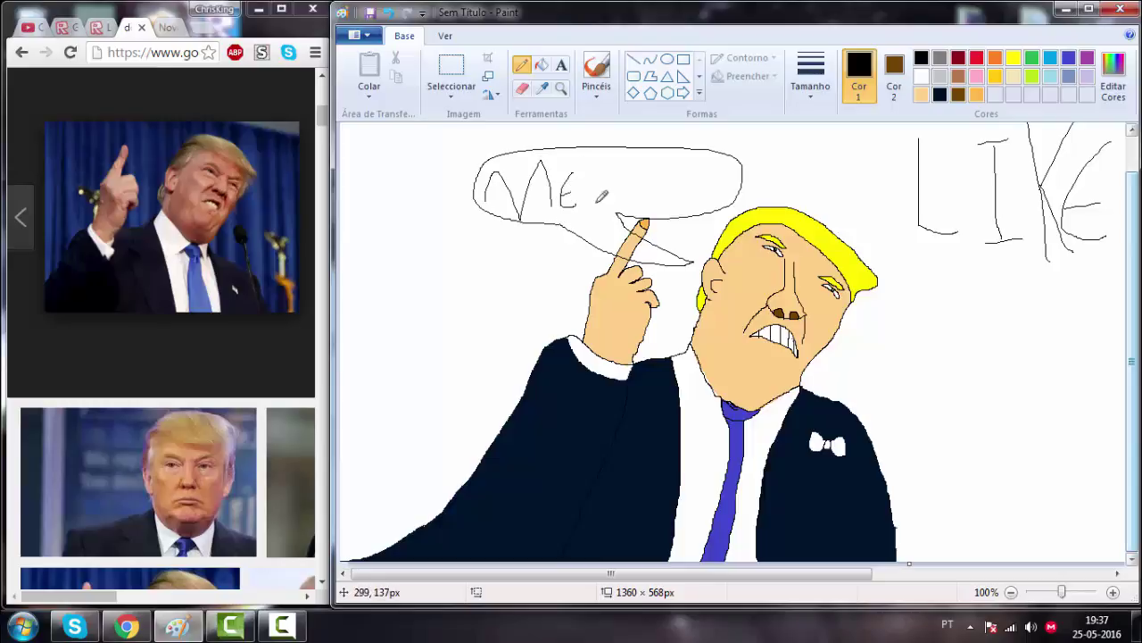
mouse_move(591, 169)
left_mouse_down()
mouse_move(613, 205)
mouse_move(589, 203)
left_mouse_up()
mouse_move(631, 169)
left_mouse_down()
mouse_move(624, 200)
mouse_move(657, 195)
mouse_move(675, 209)
mouse_move(702, 203)
mouse_move(706, 171)
left_mouse_up()
left_click_drag(730, 161, 725, 191)
left_click(727, 203)
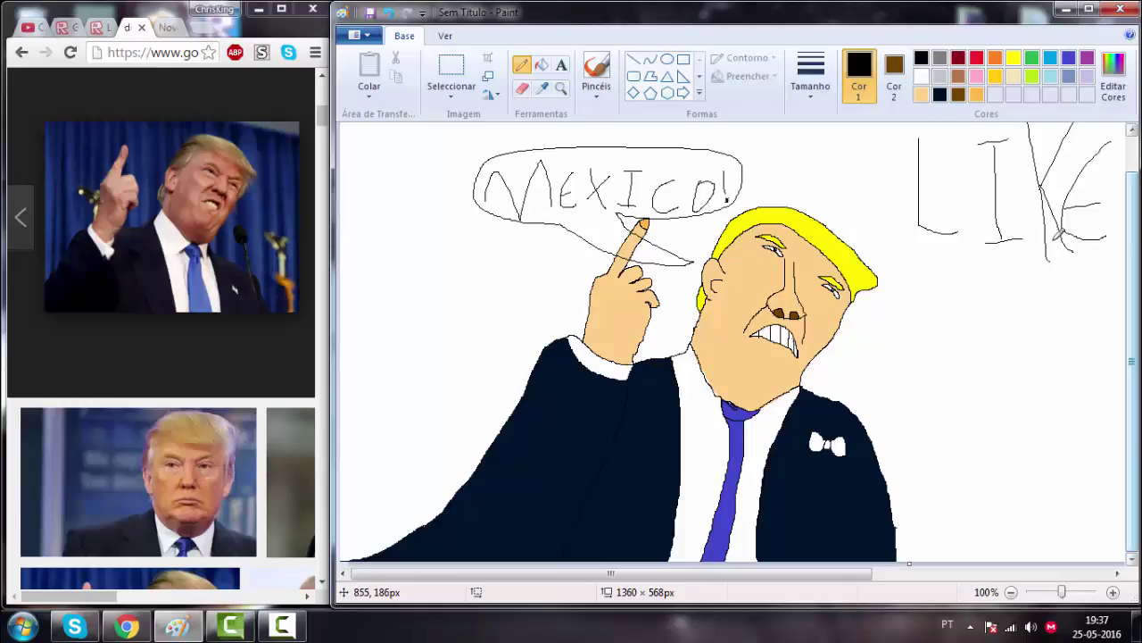
Scribble over the word "LIKE" with dense black Pencil loops
mouse_move(1048, 159)
left_mouse_down()
mouse_move(937, 214)
mouse_move(849, 199)
mouse_move(1071, 223)
mouse_move(1036, 216)
left_mouse_up()
mouse_move(1015, 273)
left_mouse_down()
mouse_move(1027, 160)
mouse_move(1071, 214)
mouse_move(982, 197)
mouse_move(1006, 266)
mouse_move(1027, 223)
mouse_move(1035, 259)
left_mouse_up()
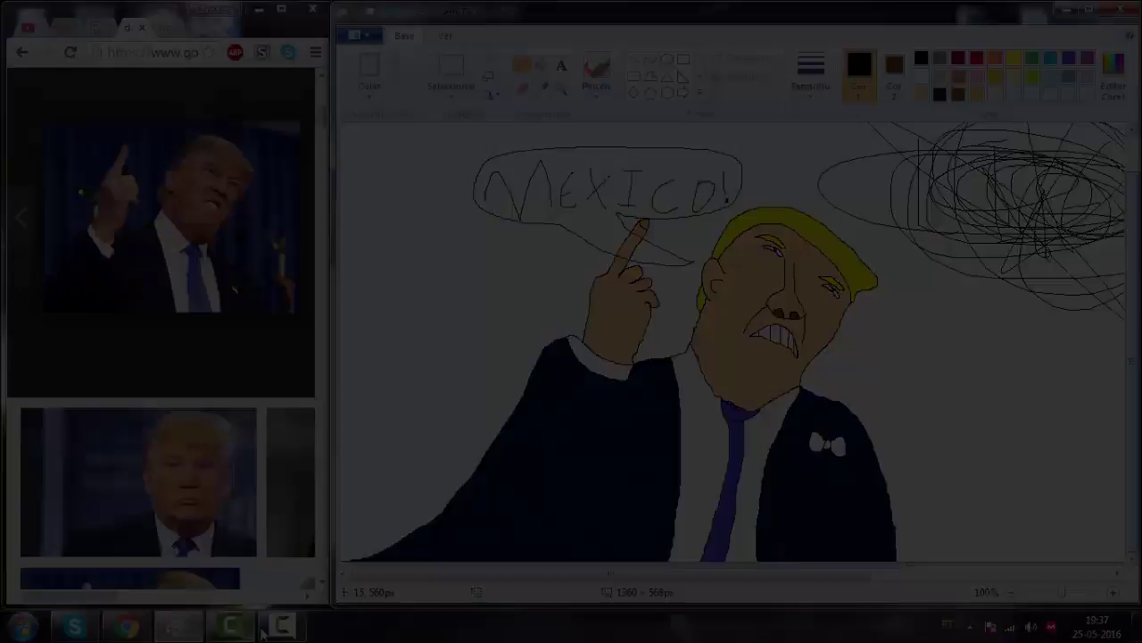